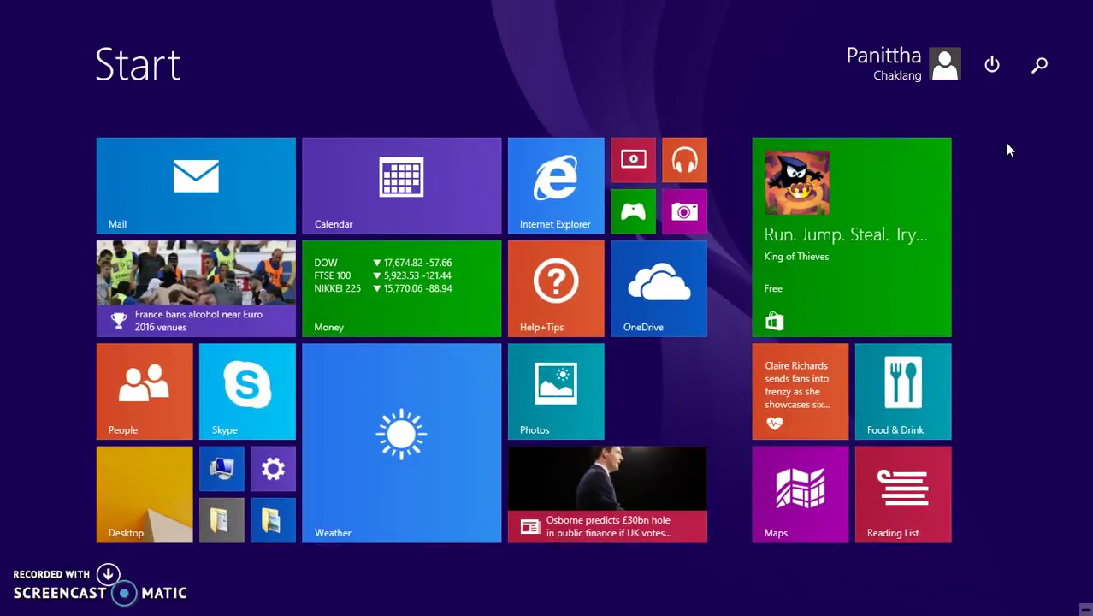
Search Windows for "micro" and launch Microsoft Access.
click(1038, 65)
text(mi)
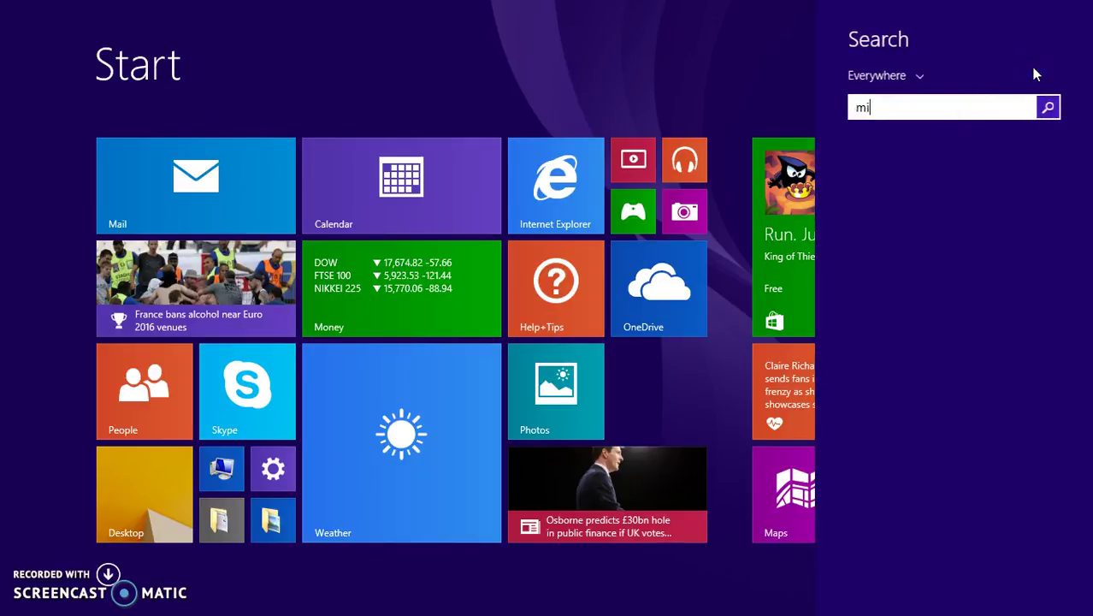
text(cro)
click(999, 160)
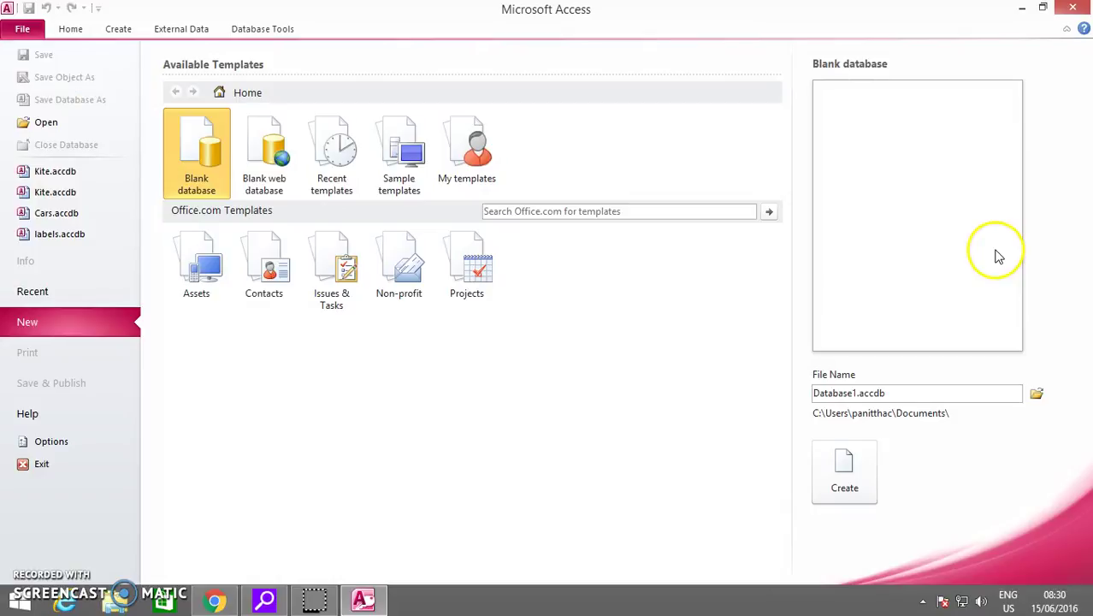
Name the new blank database Kite and choose the personal network drive (M:\) as its location.
click(1036, 393)
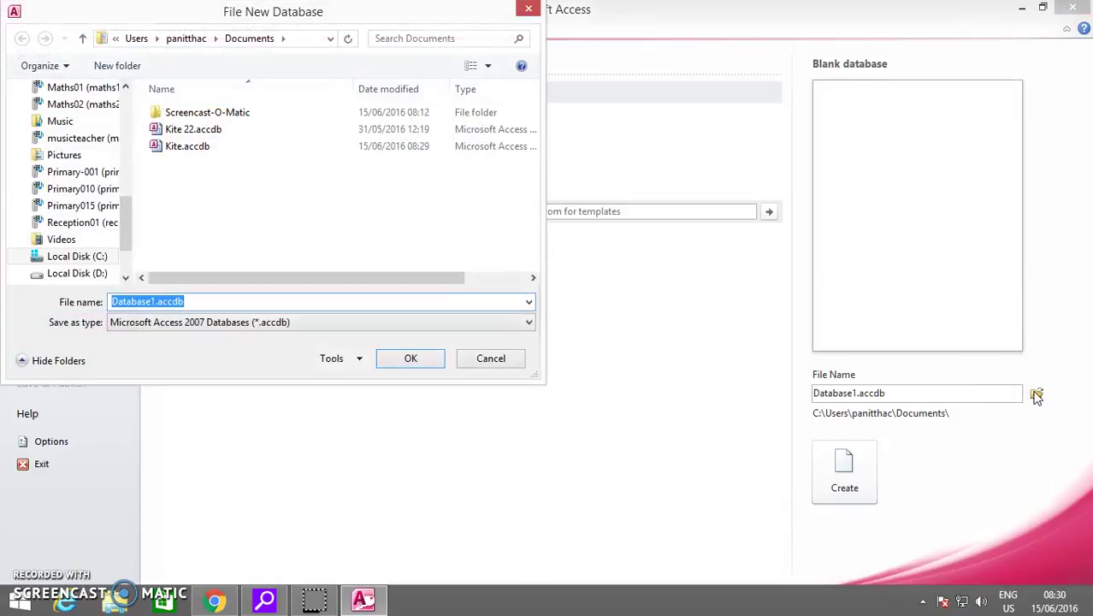
text(KIte)
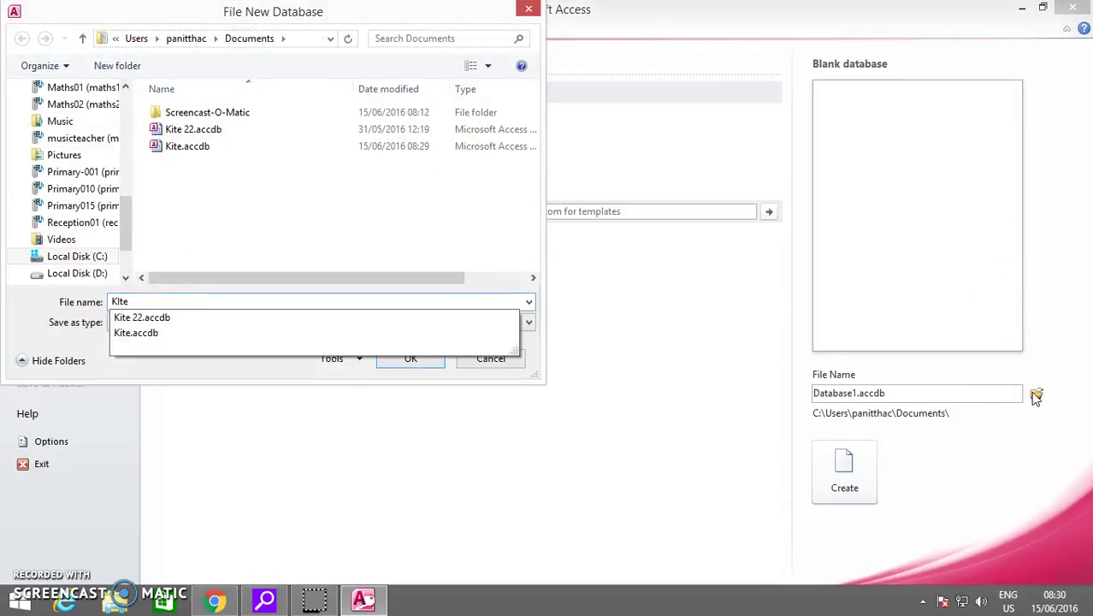
click(126, 208)
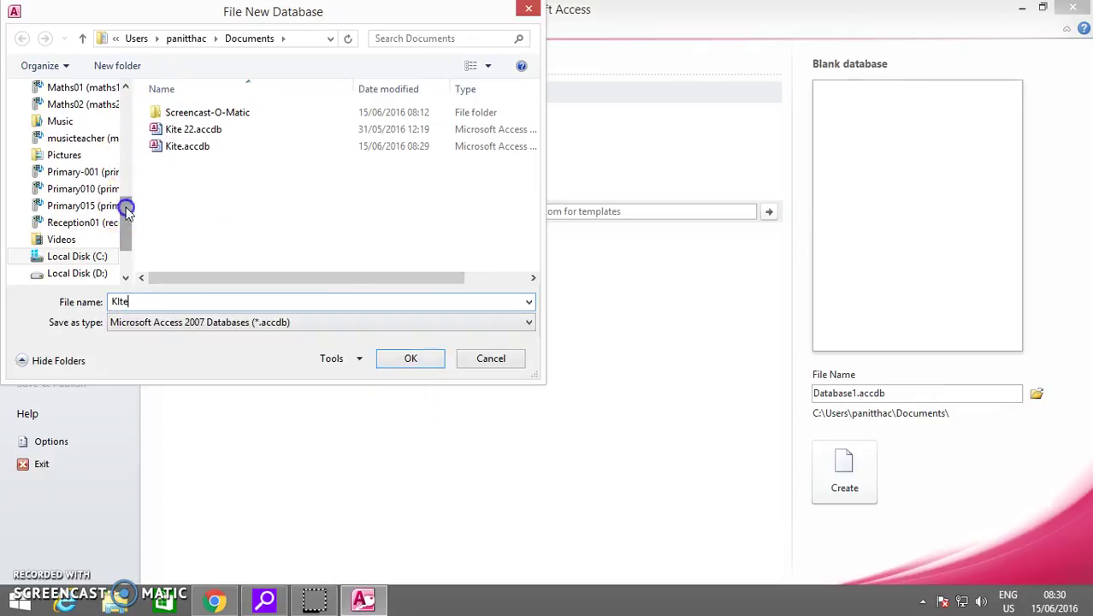
drag(126, 208, 125, 245)
click(93, 220)
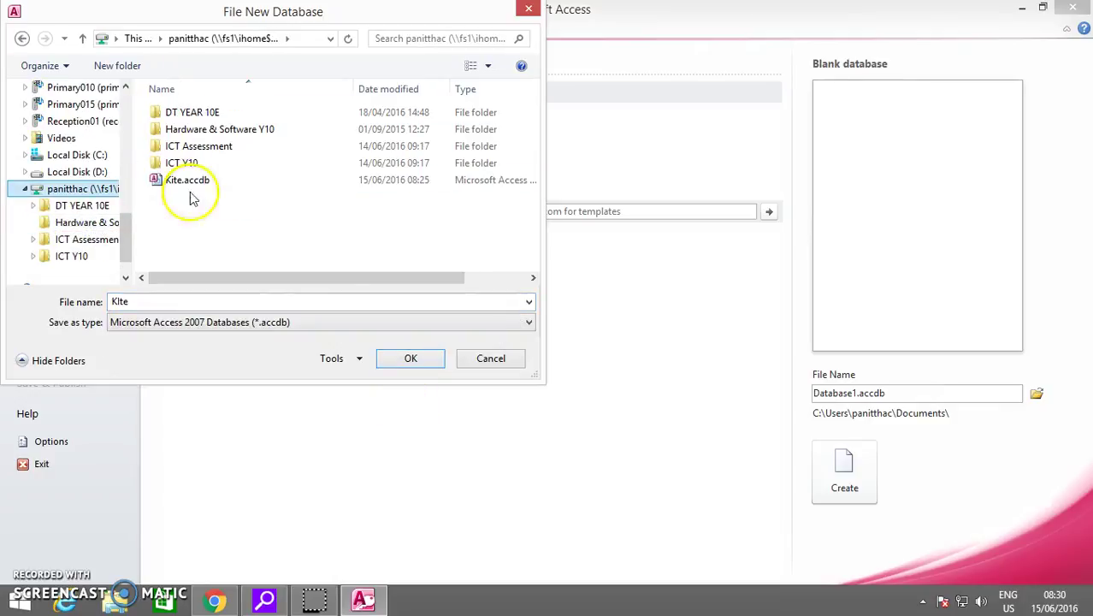
click(412, 359)
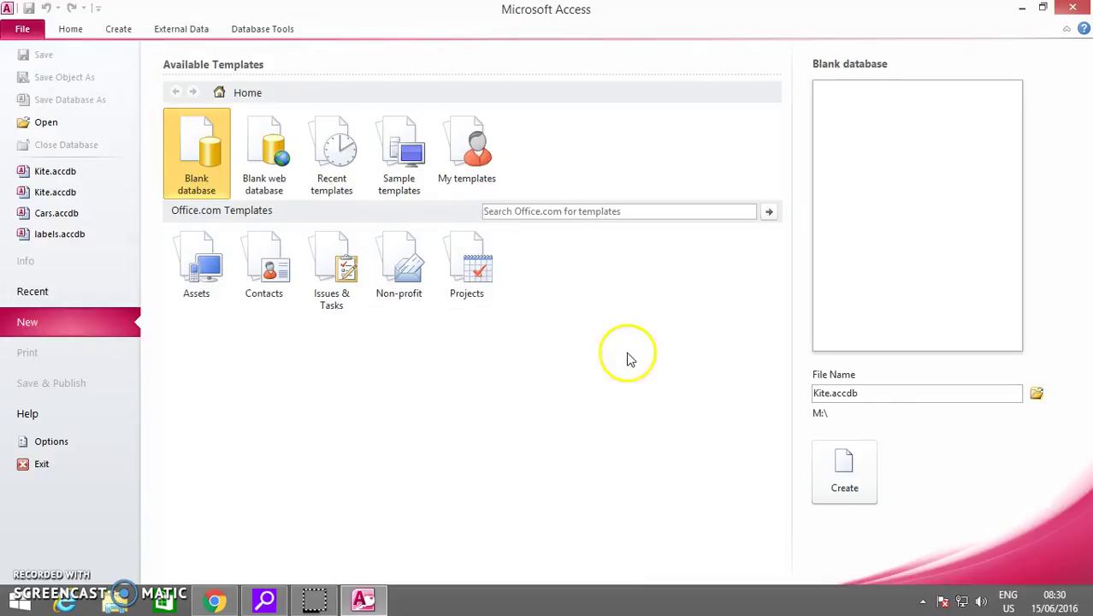
Create the Kite database, replacing the existing file, and close the empty default table.
click(858, 481)
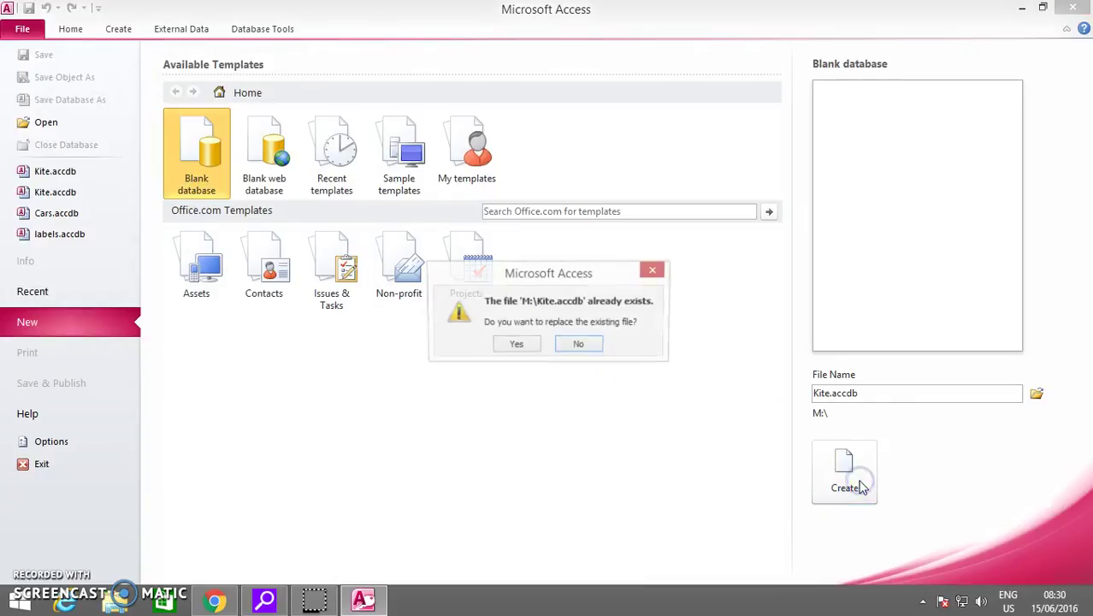
click(512, 343)
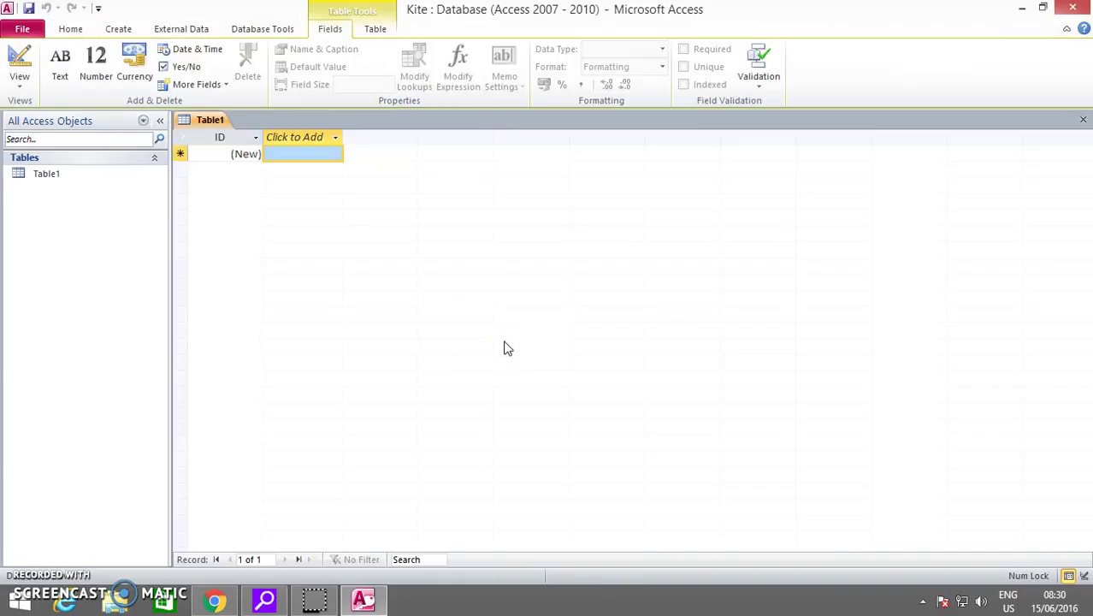
right_click(209, 120)
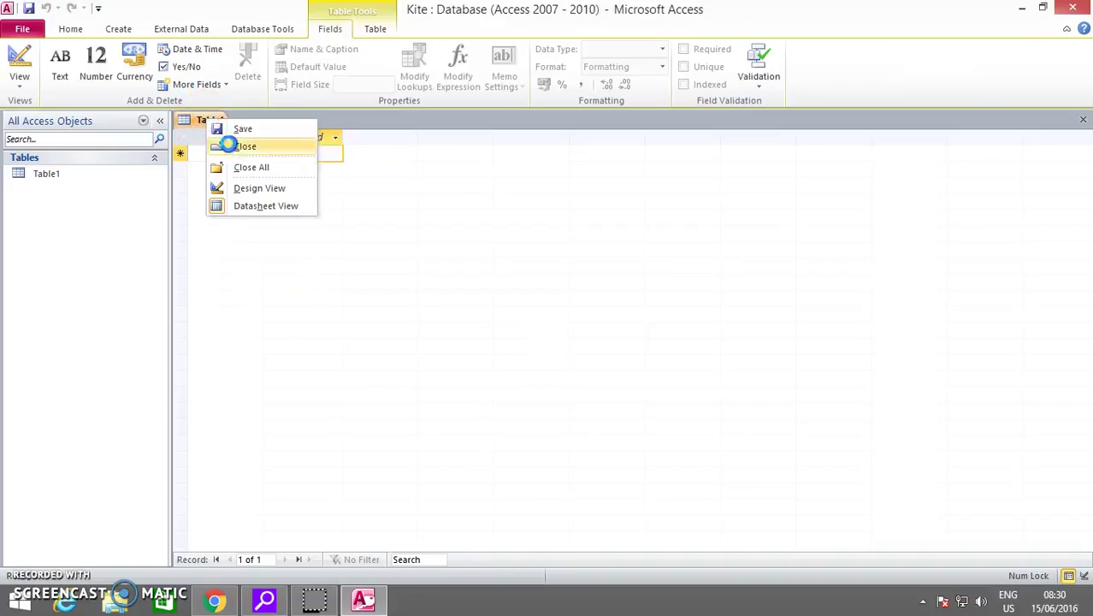
click(231, 146)
Start a text file import using "Kite data .csv" from the Downloads folder as the source.
click(159, 30)
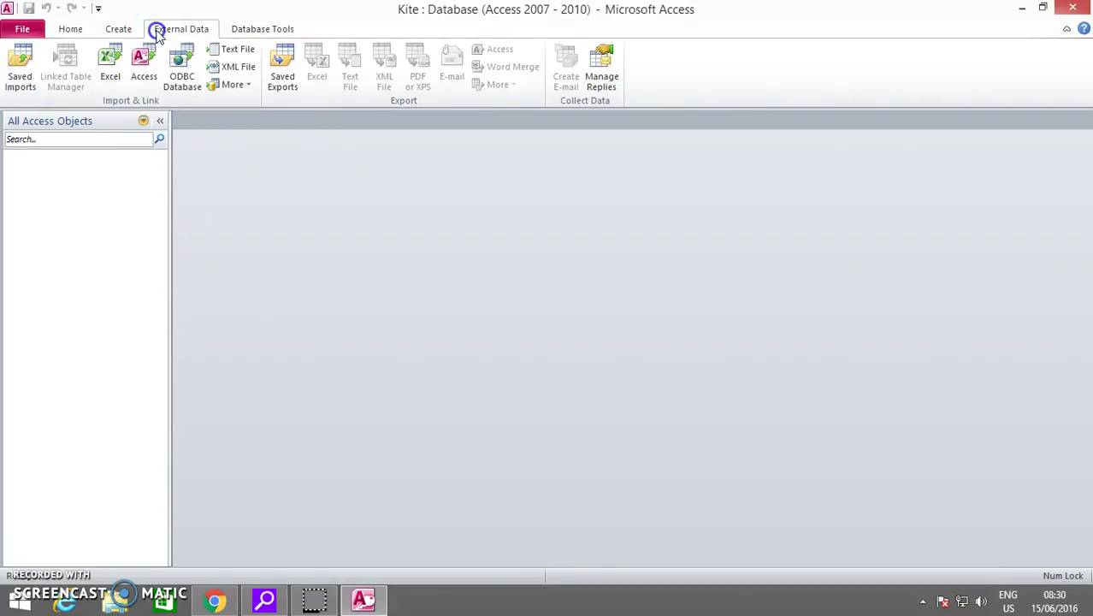
click(224, 48)
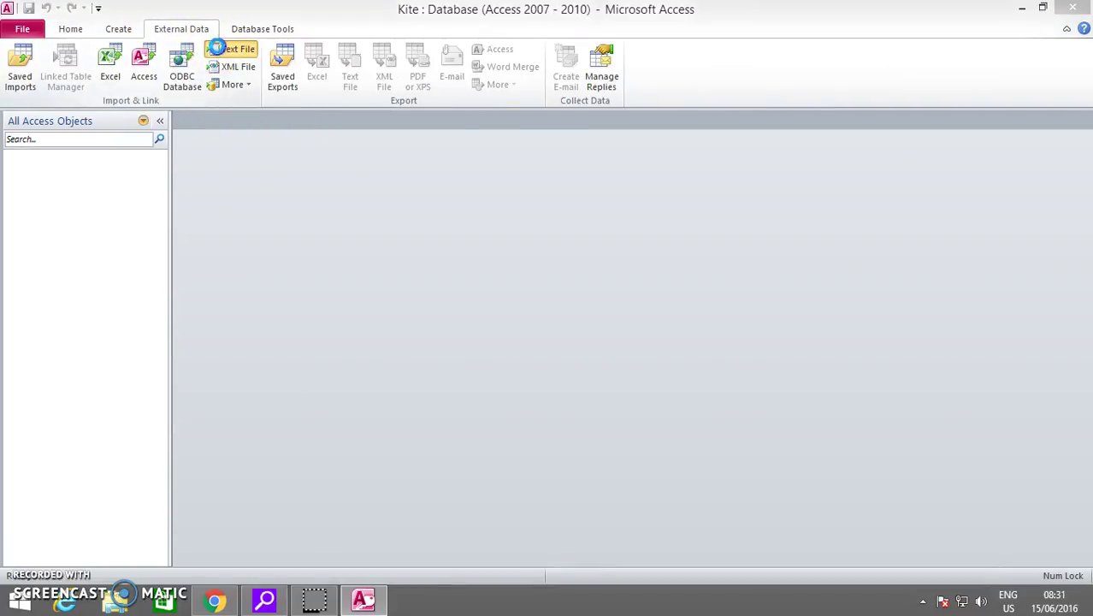
click(766, 191)
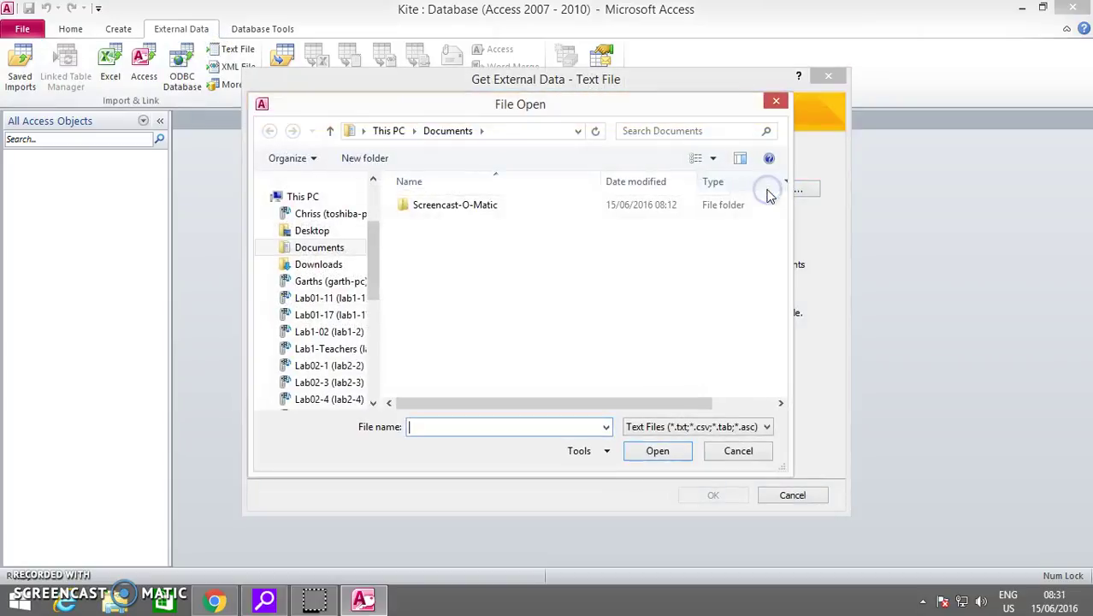
click(338, 264)
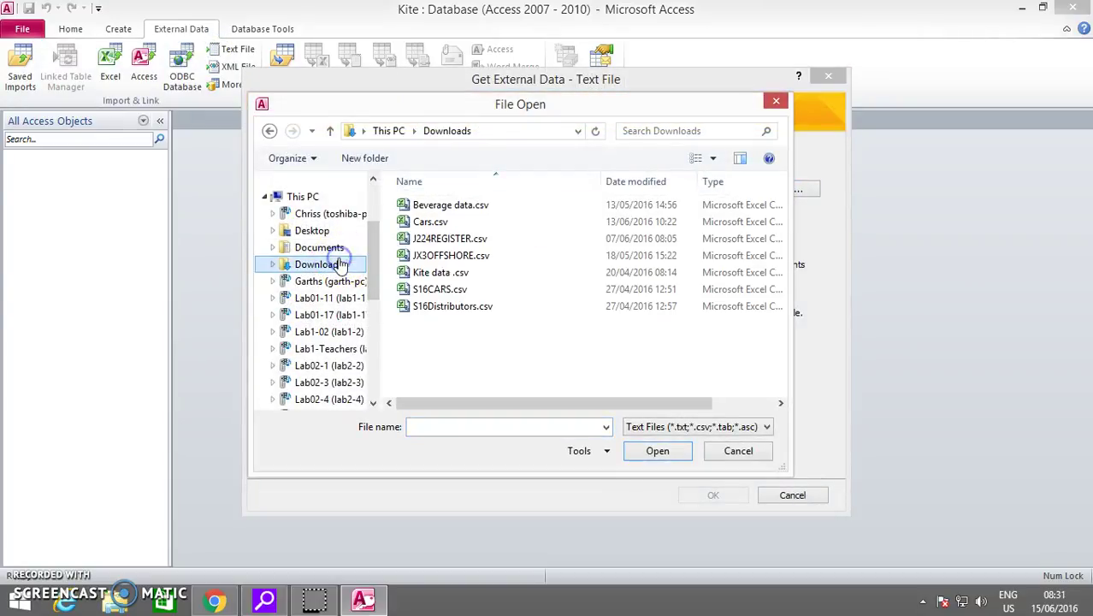
click(433, 272)
click(656, 451)
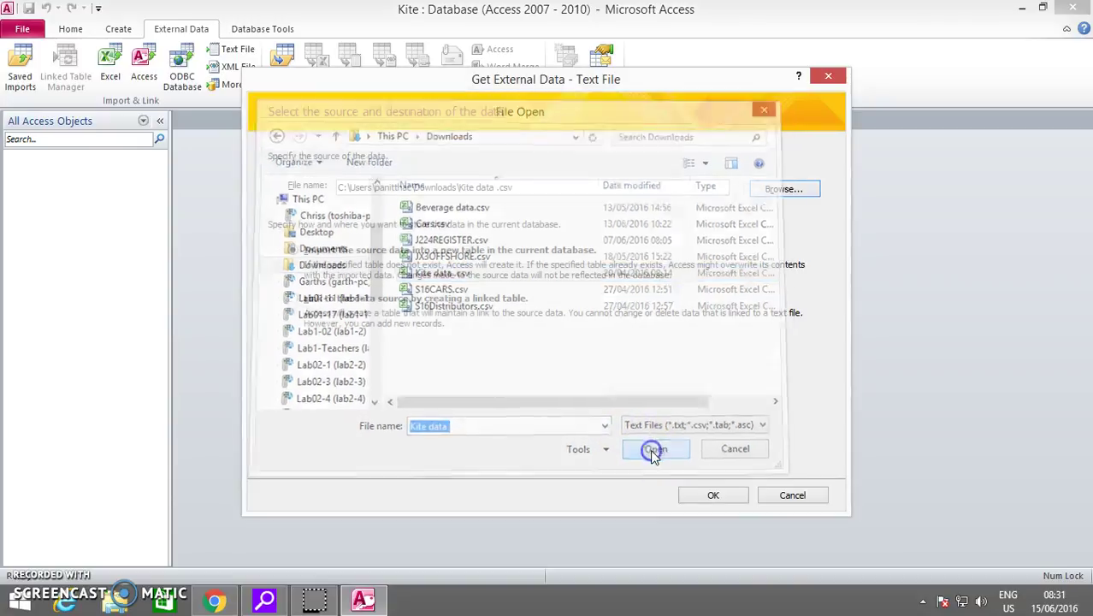
click(715, 497)
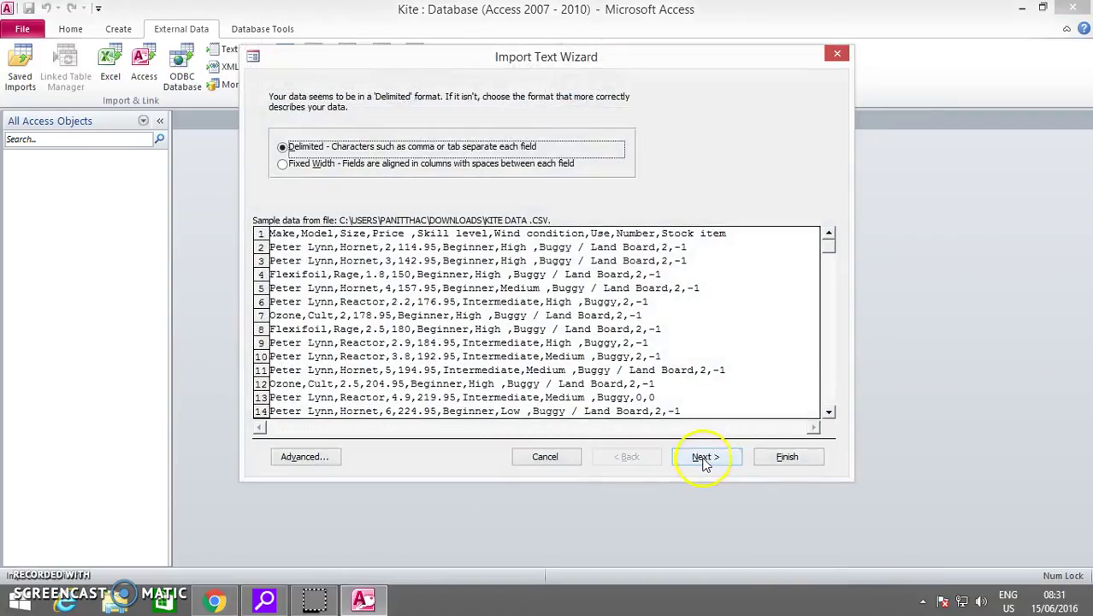
Import the file as comma-delimited with the first row as field names into a Kite data table, without saving the import steps.
click(705, 459)
click(386, 177)
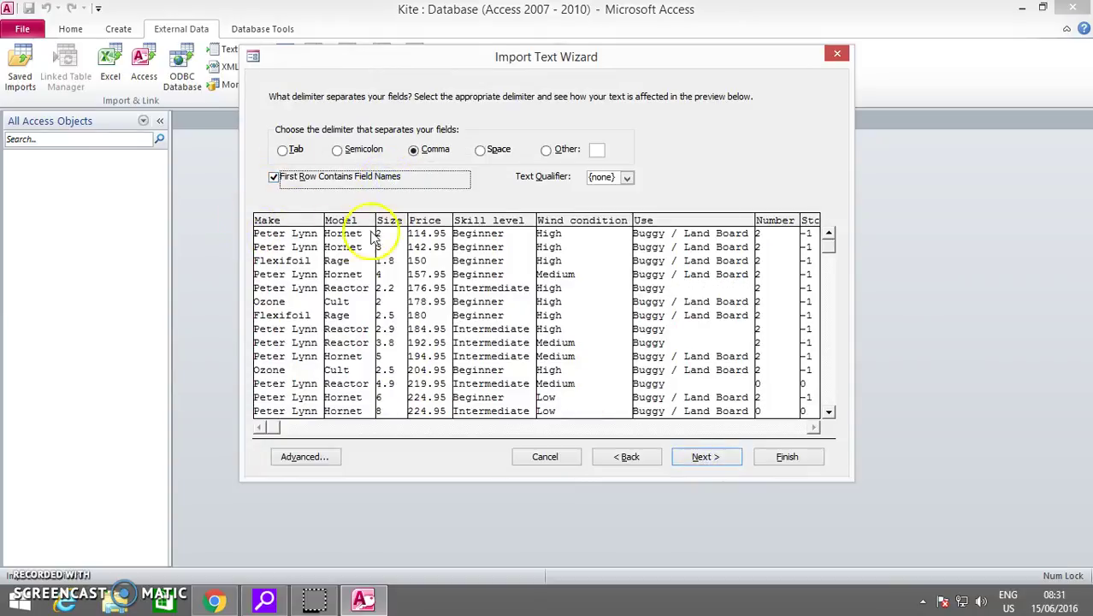
click(584, 236)
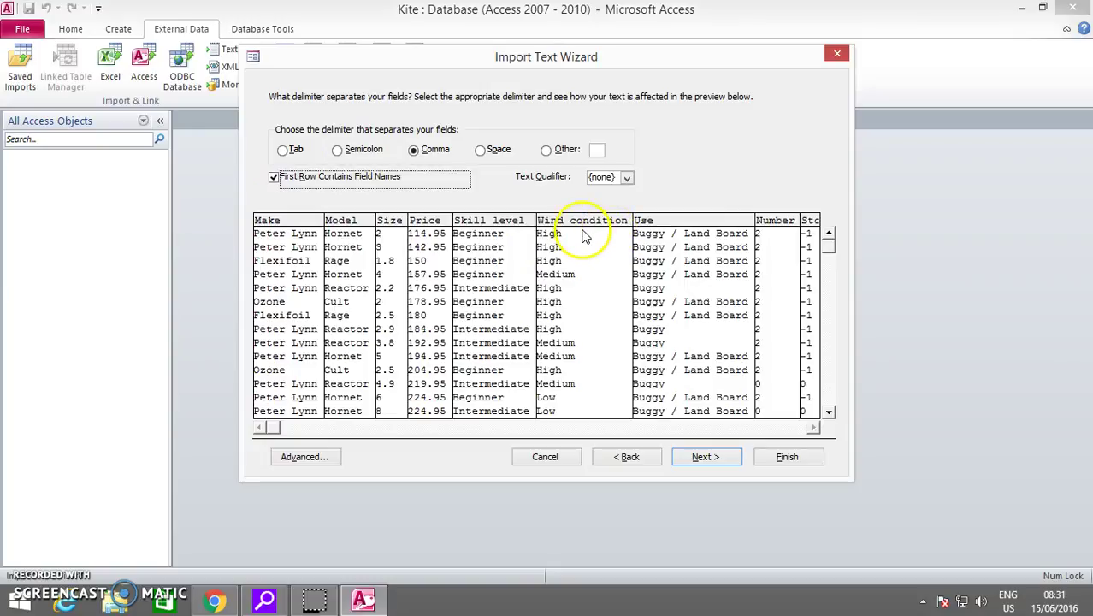
click(684, 459)
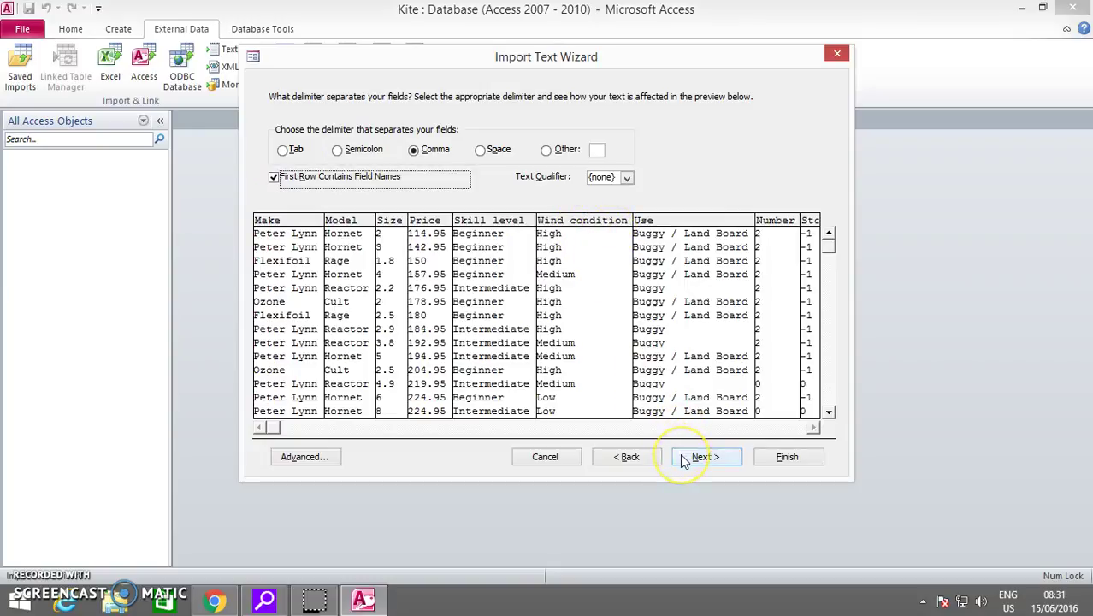
click(684, 459)
click(684, 460)
click(685, 460)
click(783, 457)
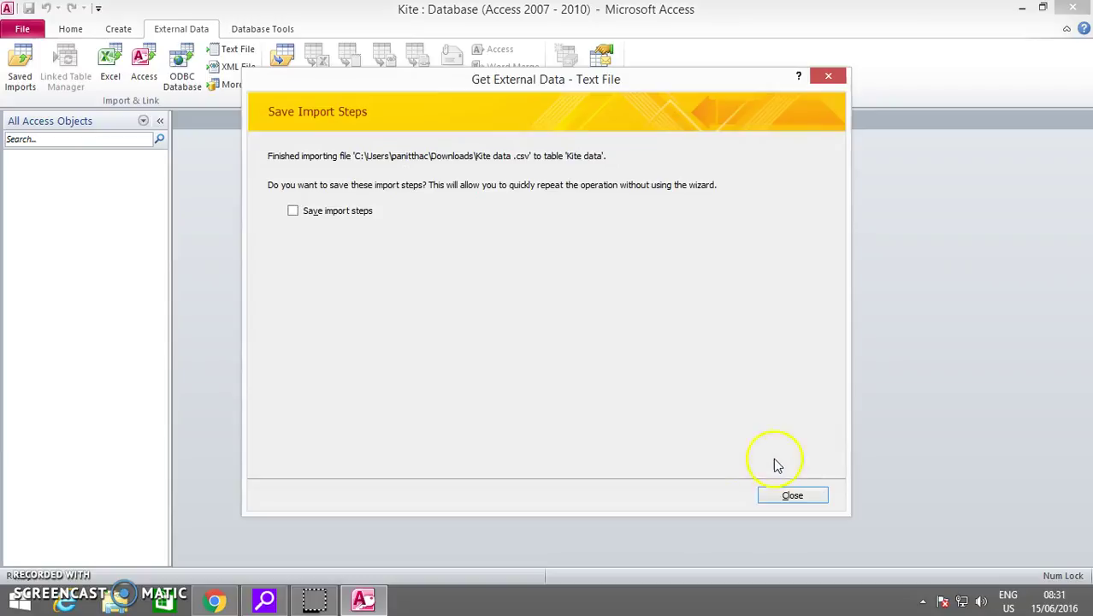
click(793, 495)
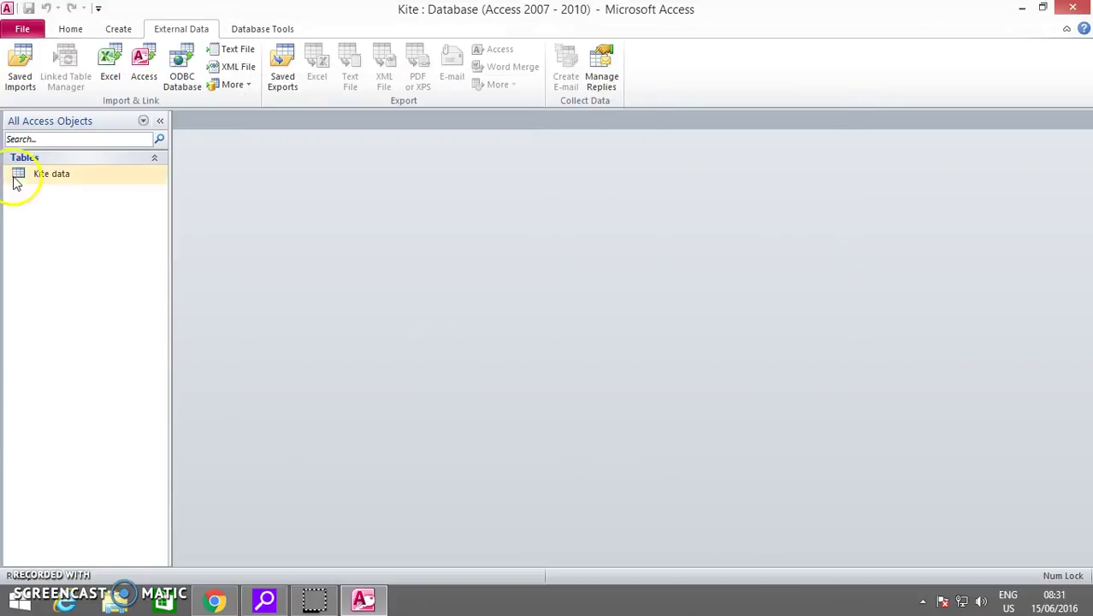
Open the Kite data table and build a detail query with all its fields using the Simple Query Wizard, finishing in design mode.
double_click(15, 181)
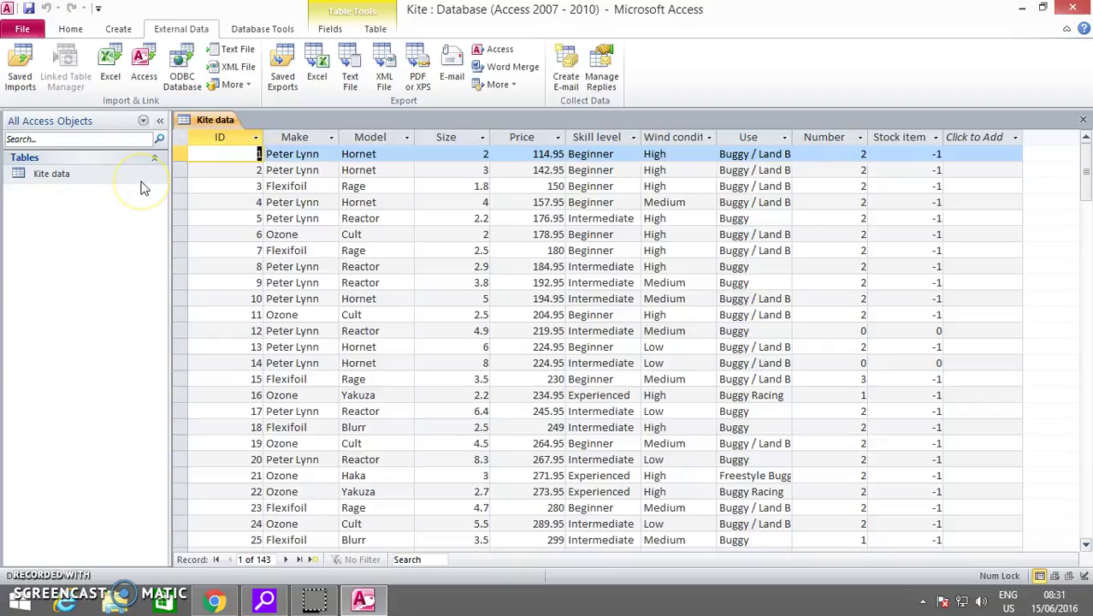
click(133, 33)
click(194, 84)
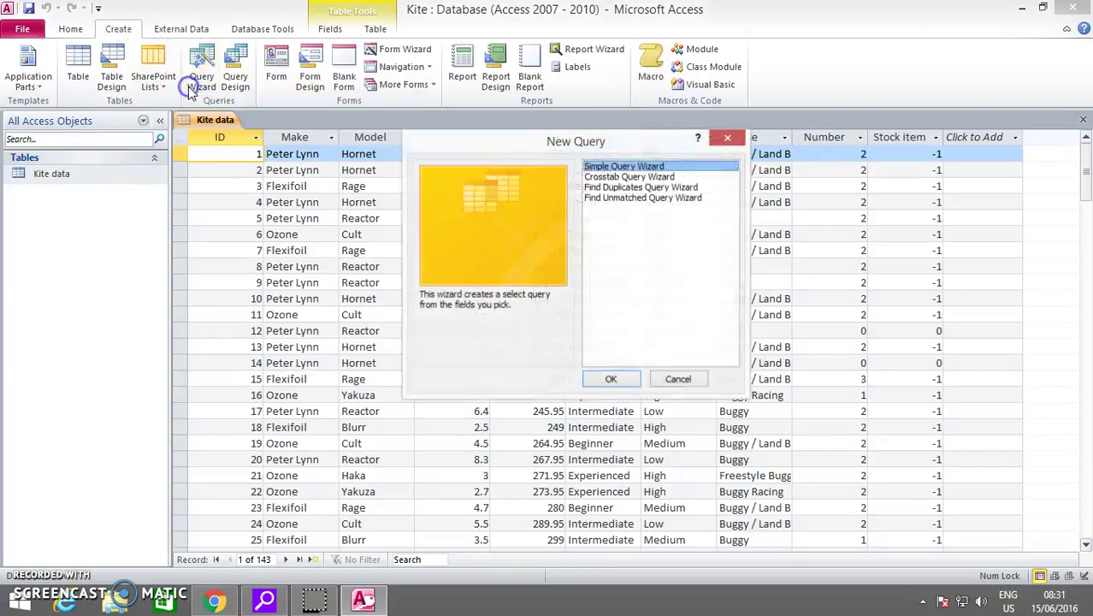
click(598, 377)
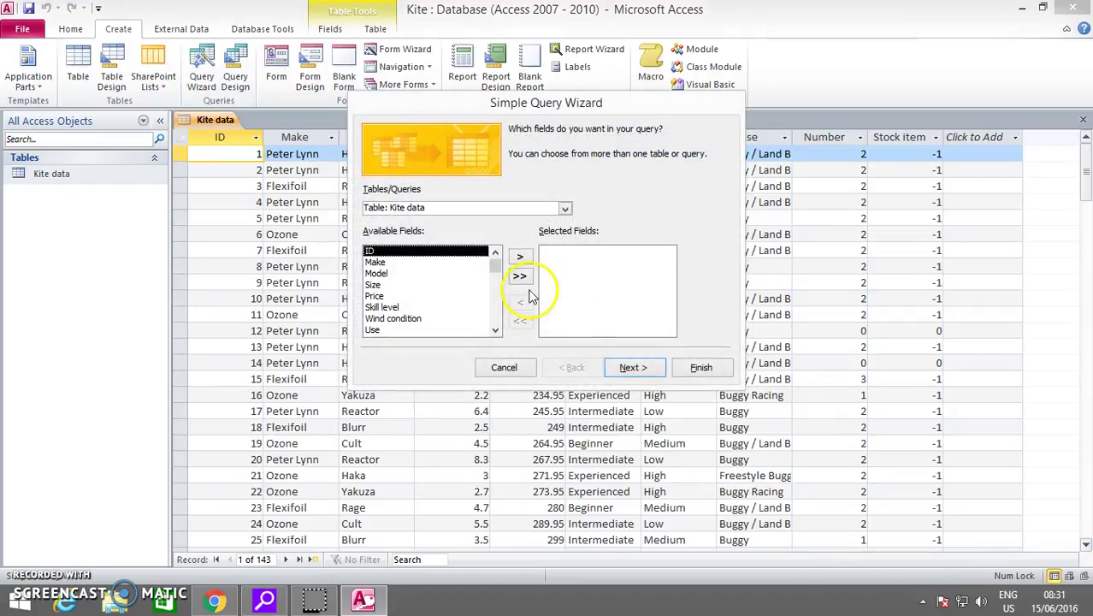
click(520, 277)
click(642, 376)
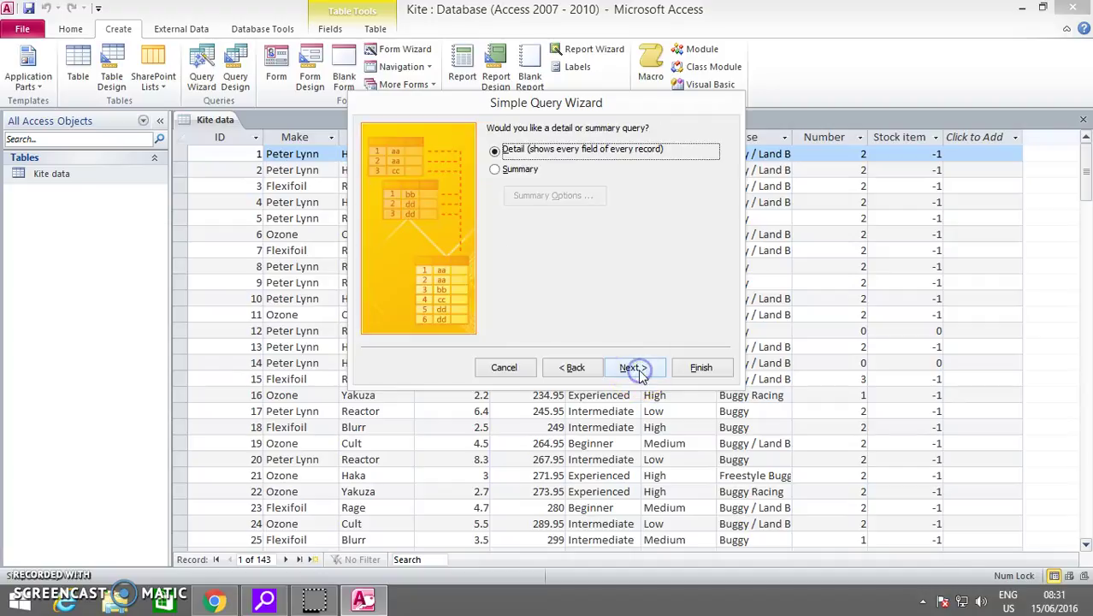
click(640, 370)
click(590, 285)
click(677, 370)
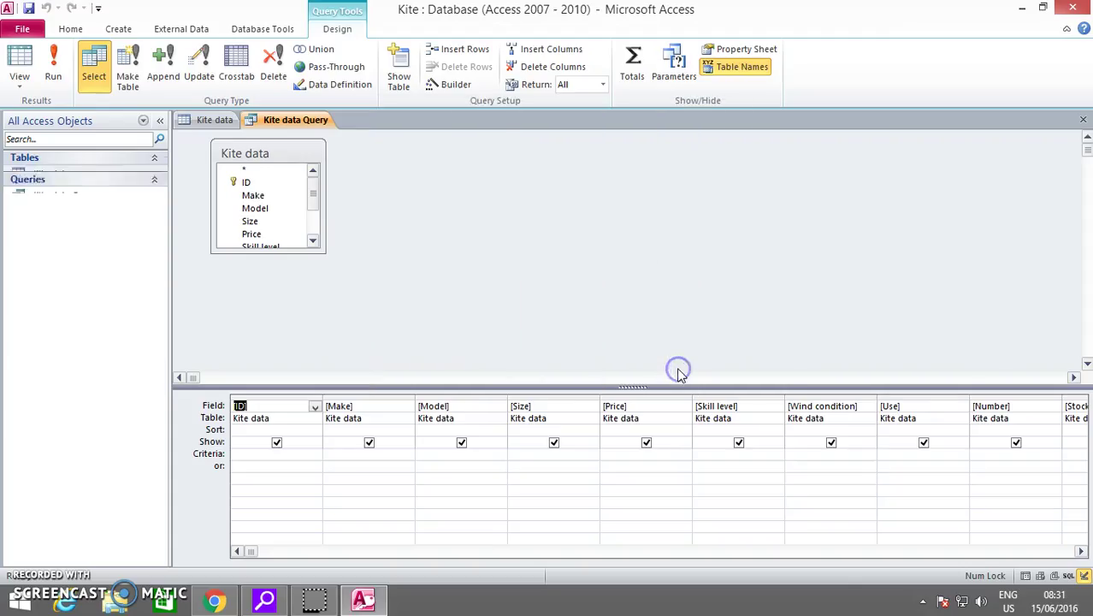
Set the Size criterion to >15 in the Kite data query and run it.
click(533, 453)
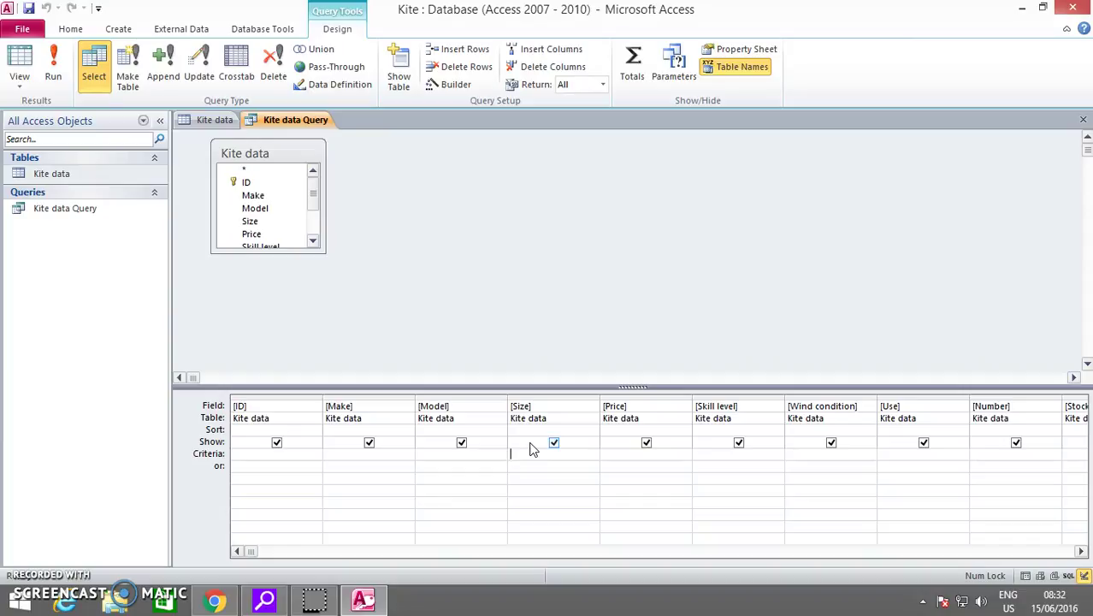
click(531, 452)
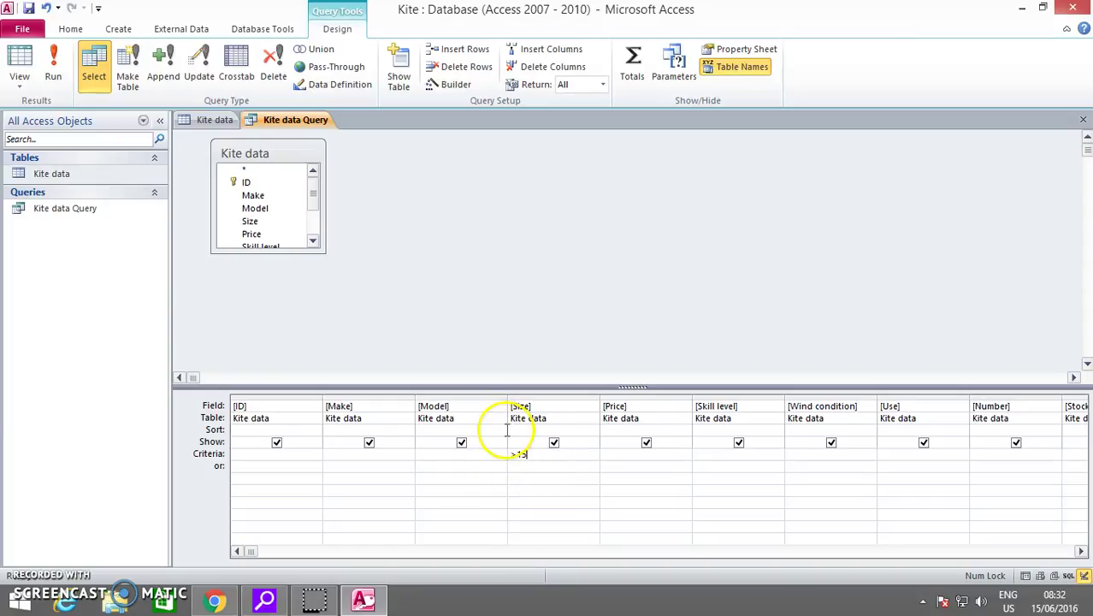
click(53, 69)
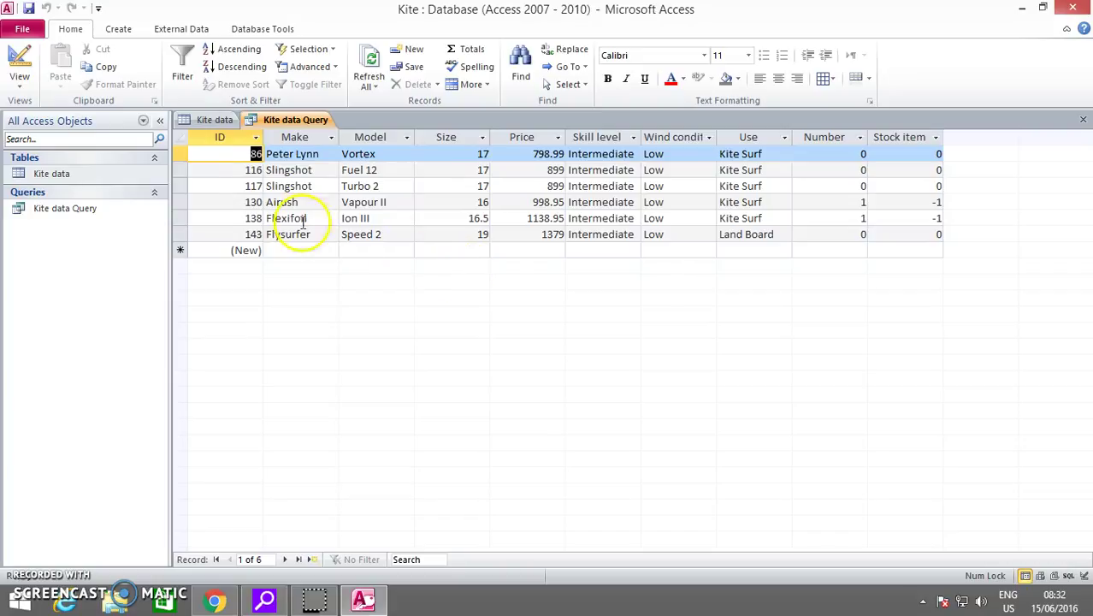
Create a second detail query, Kite data Query1, with all fields of the Kite data table and open its design.
click(213, 122)
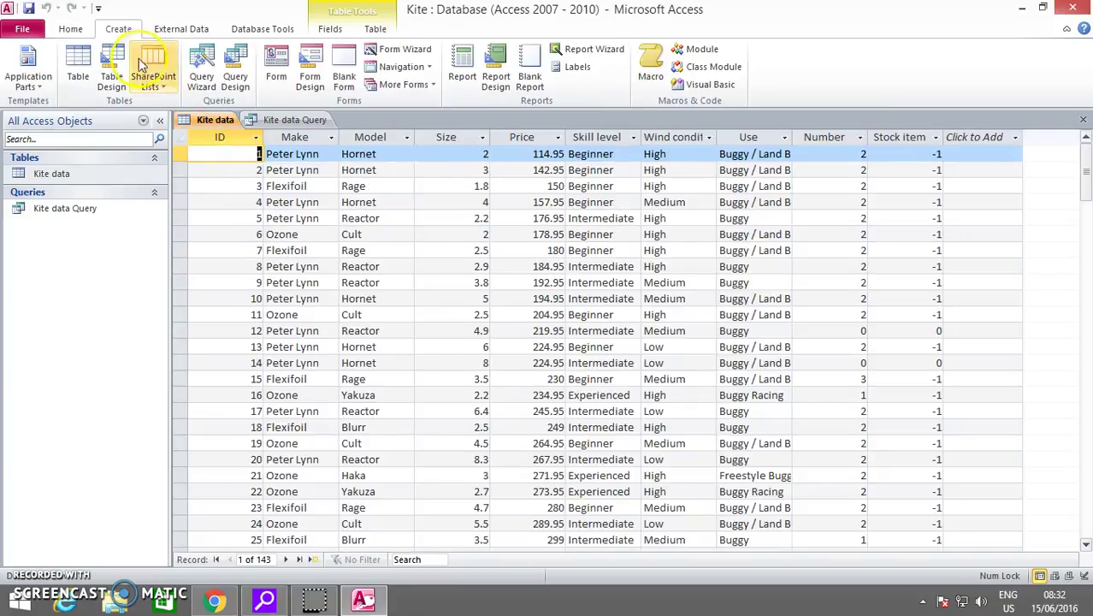
click(196, 67)
click(611, 379)
click(521, 278)
click(626, 368)
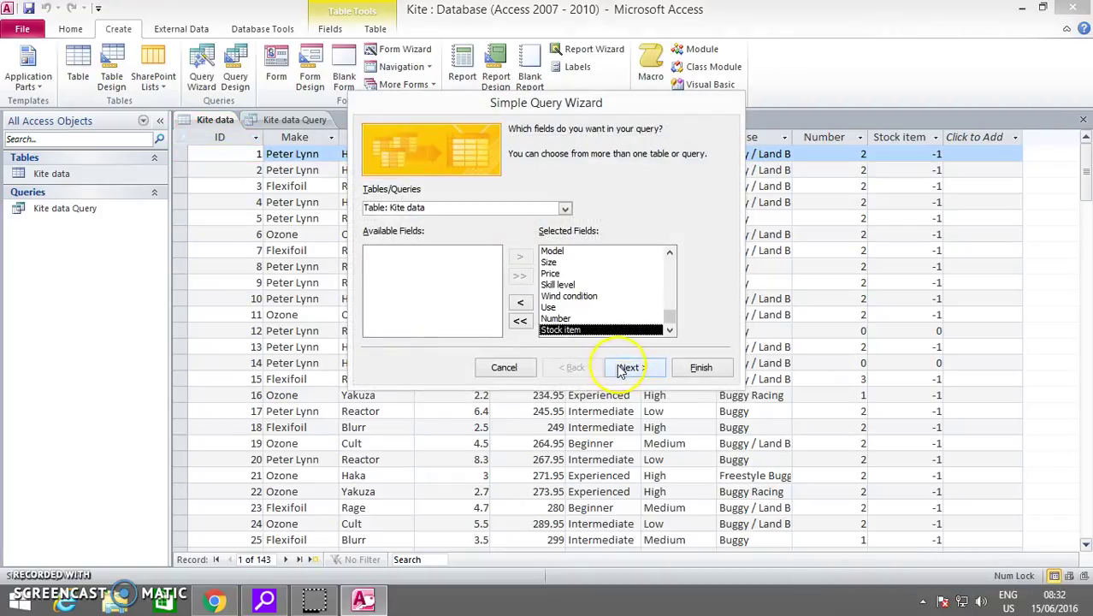
click(625, 368)
click(552, 283)
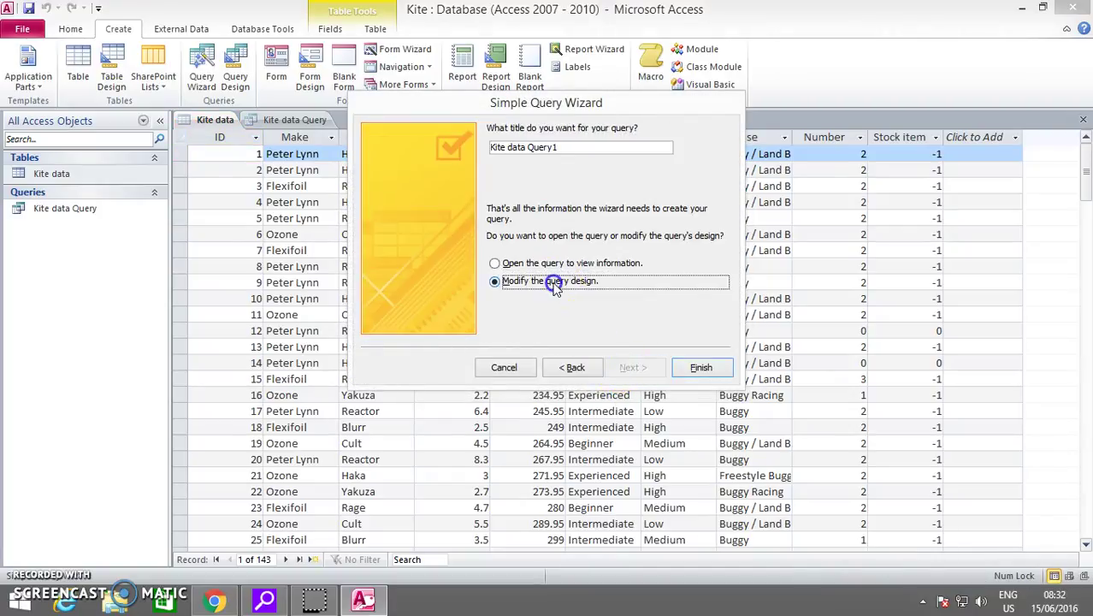
click(668, 367)
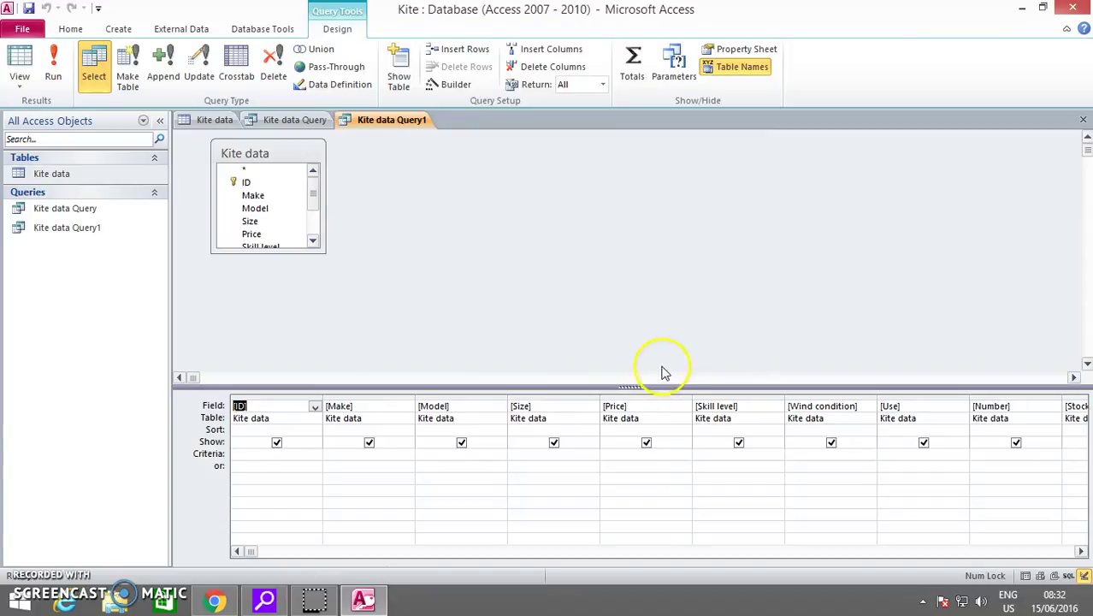
Set the Size criterion to <3 in Kite data Query1 and run the query.
click(518, 453)
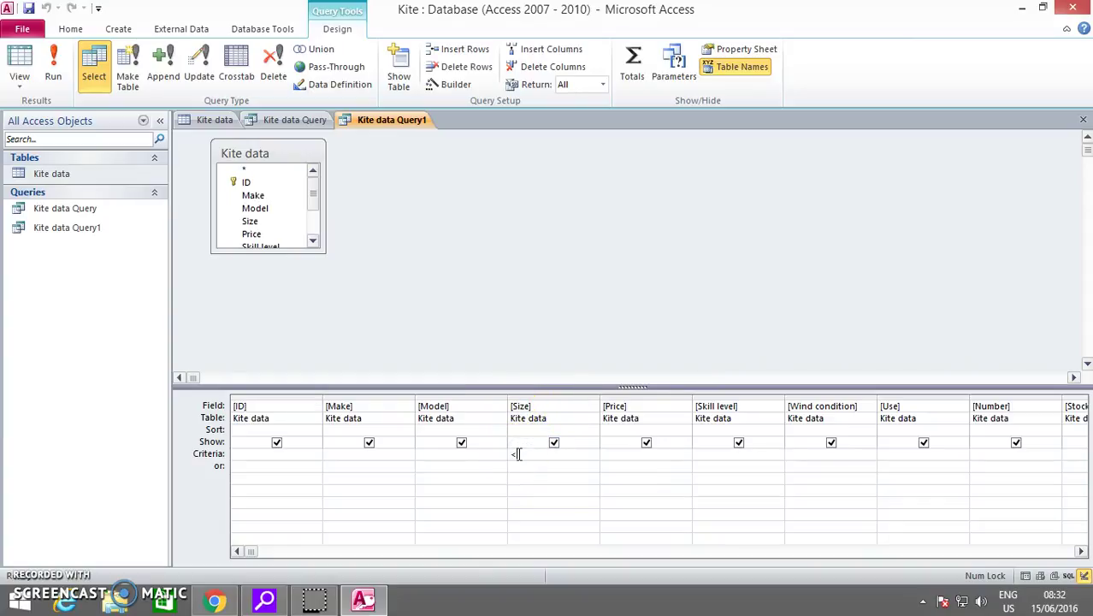
text(<3)
click(59, 77)
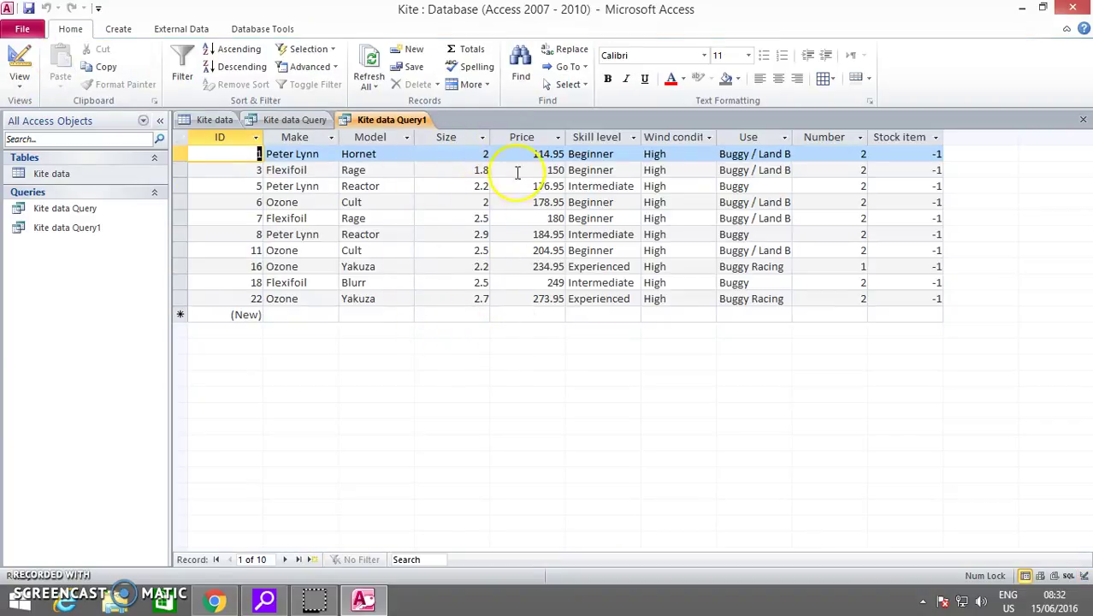
Create a third detail query, Kite data Query2, with all fields of the Kite data table and open its design.
click(214, 119)
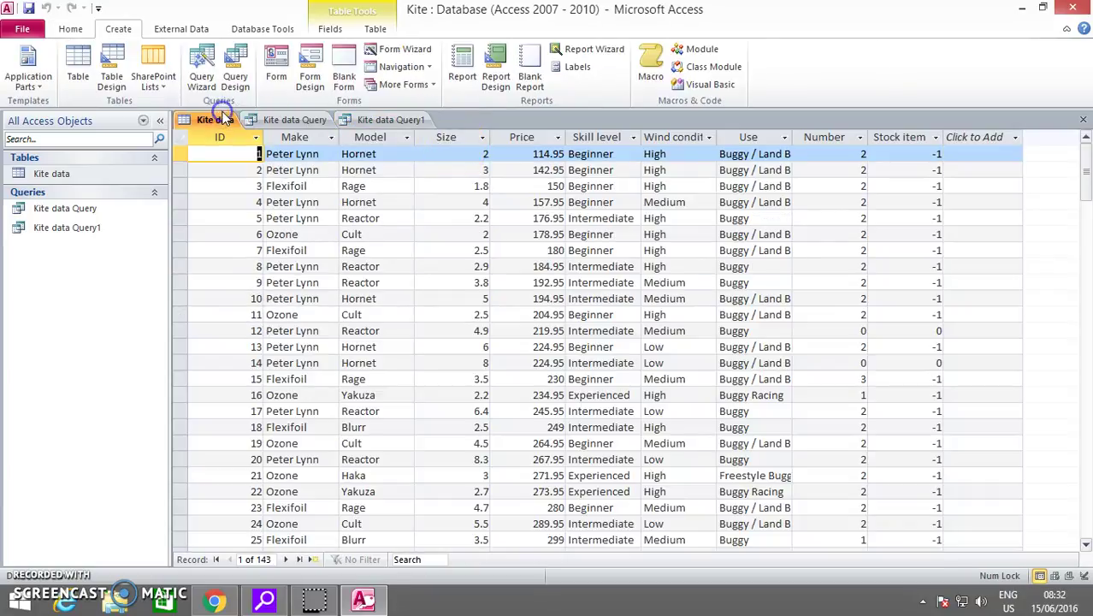
click(202, 82)
click(615, 379)
click(519, 280)
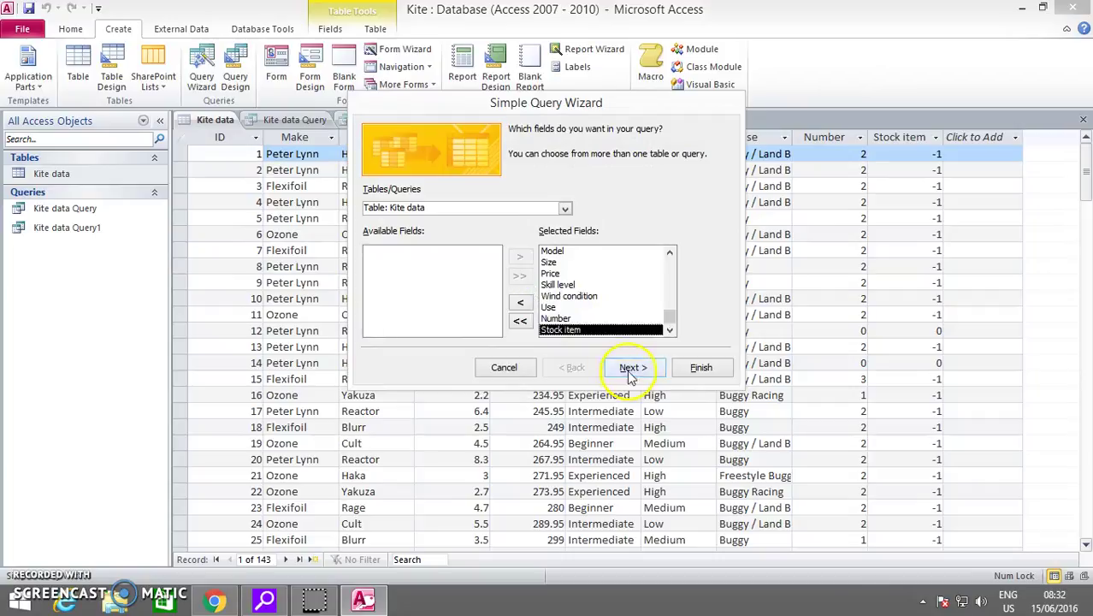
click(630, 369)
click(630, 368)
click(573, 284)
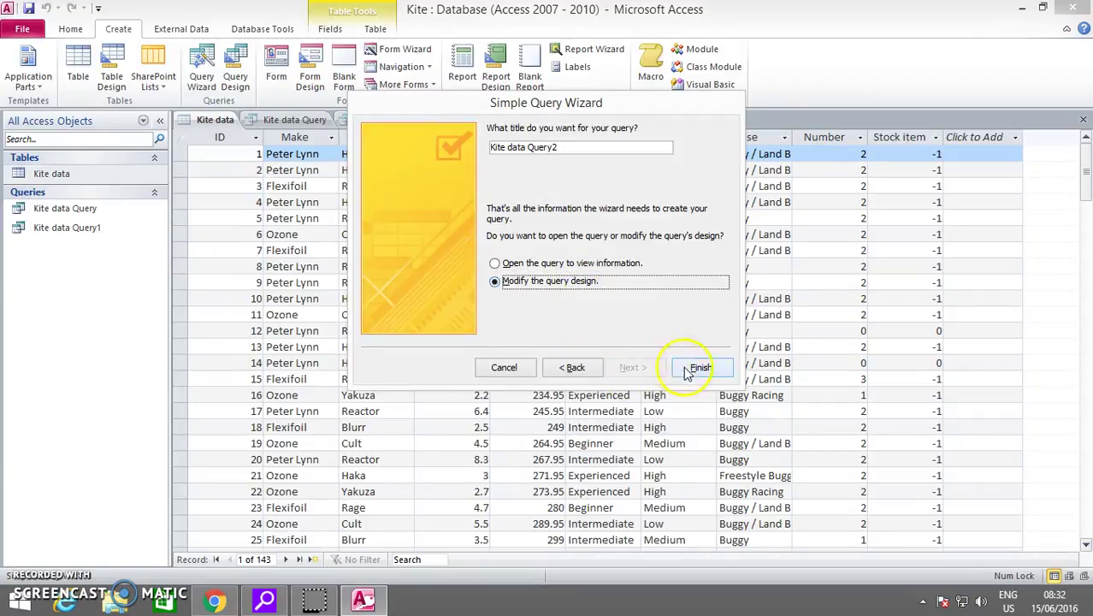
click(689, 370)
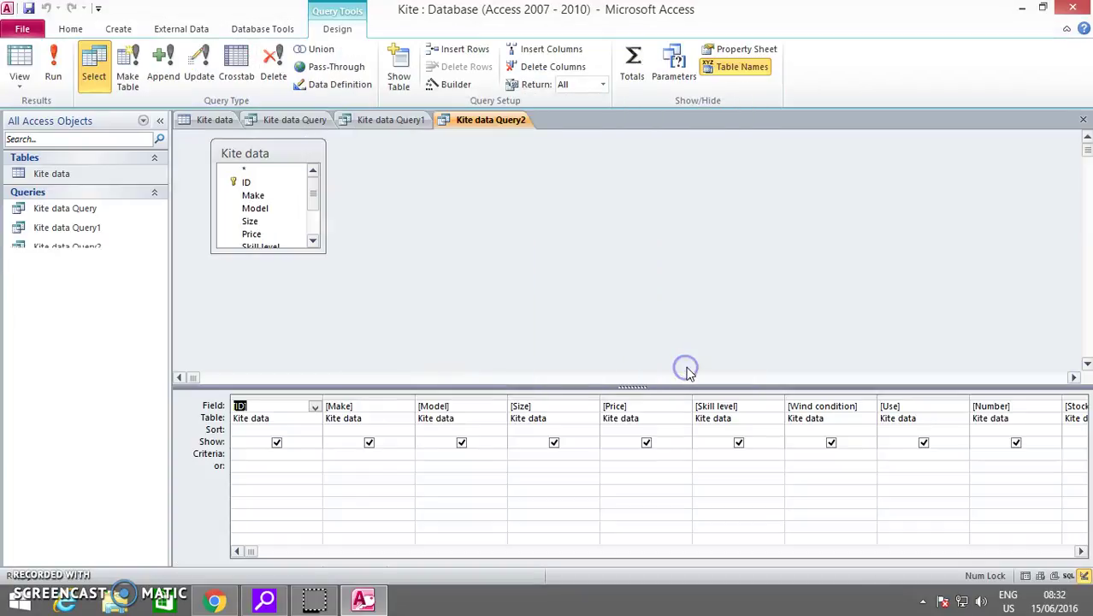
Set the Size criterion to =10 in Kite data Query2 and run the query.
click(514, 455)
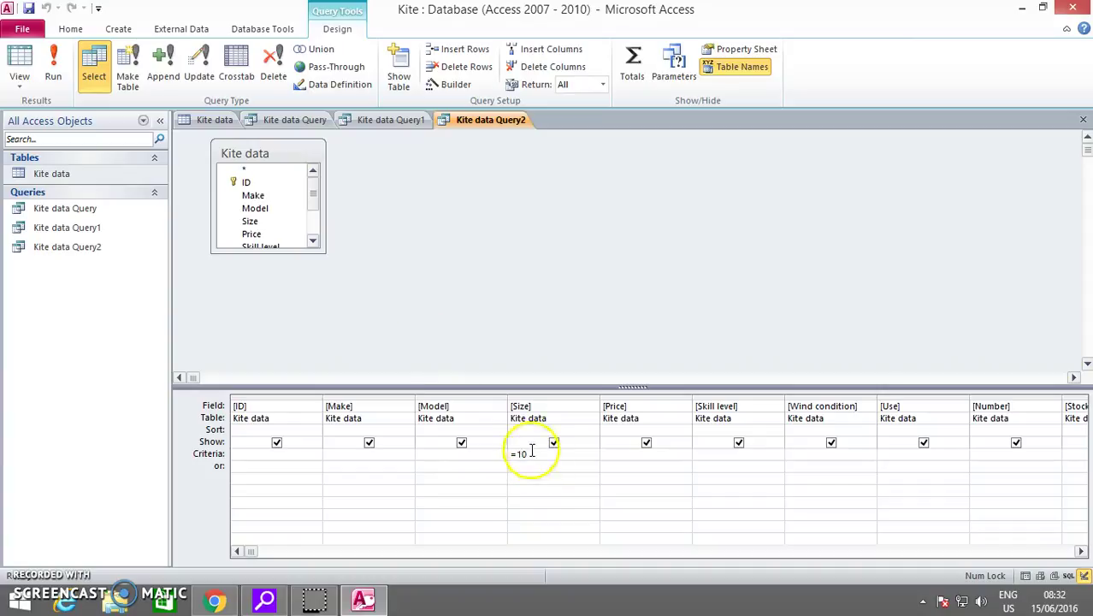
click(53, 77)
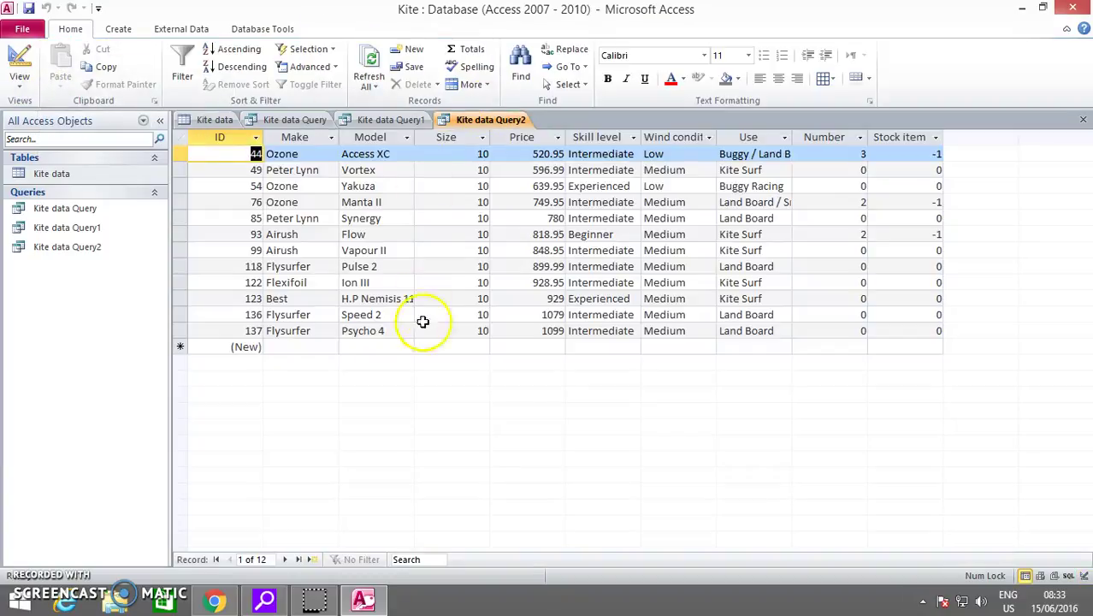
Create a fourth detail query, Kite data Query3, with all fields of the Kite data table and open its design.
click(215, 120)
click(202, 75)
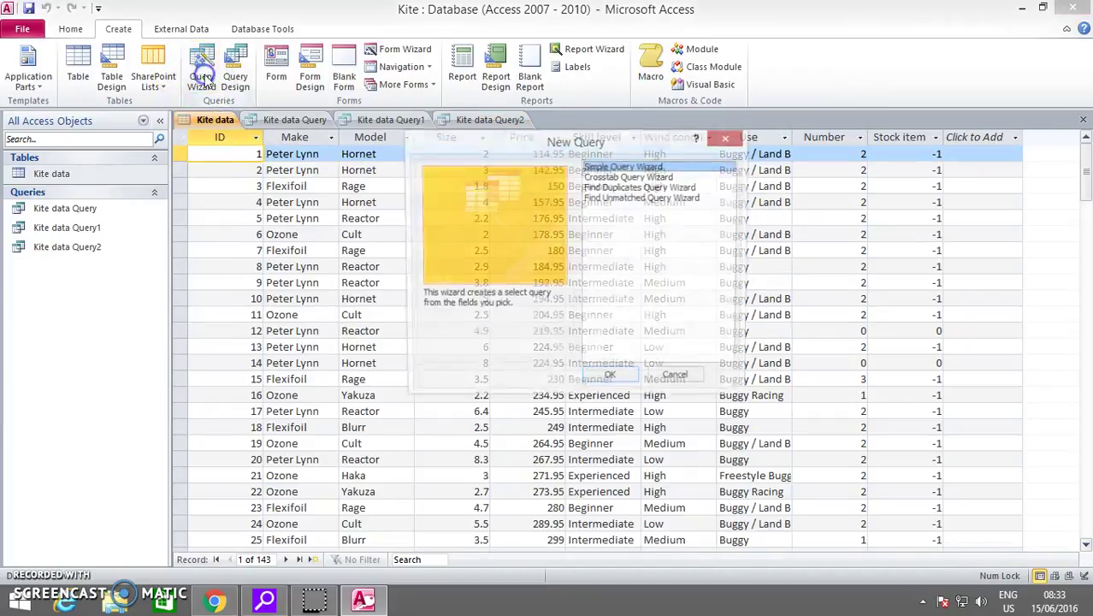
click(613, 374)
click(519, 275)
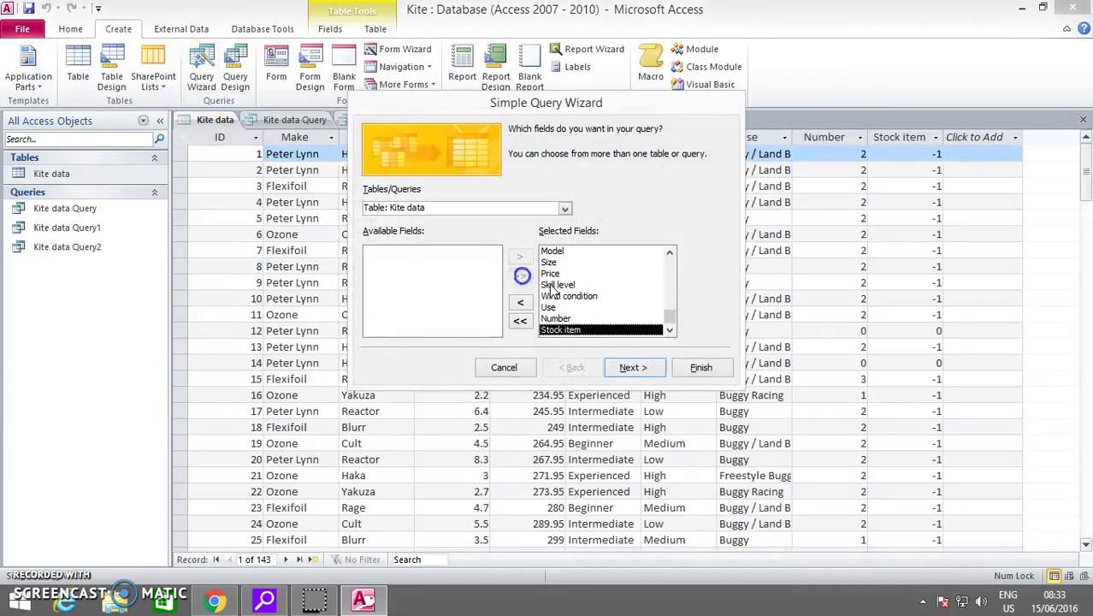
click(633, 367)
click(633, 367)
click(573, 281)
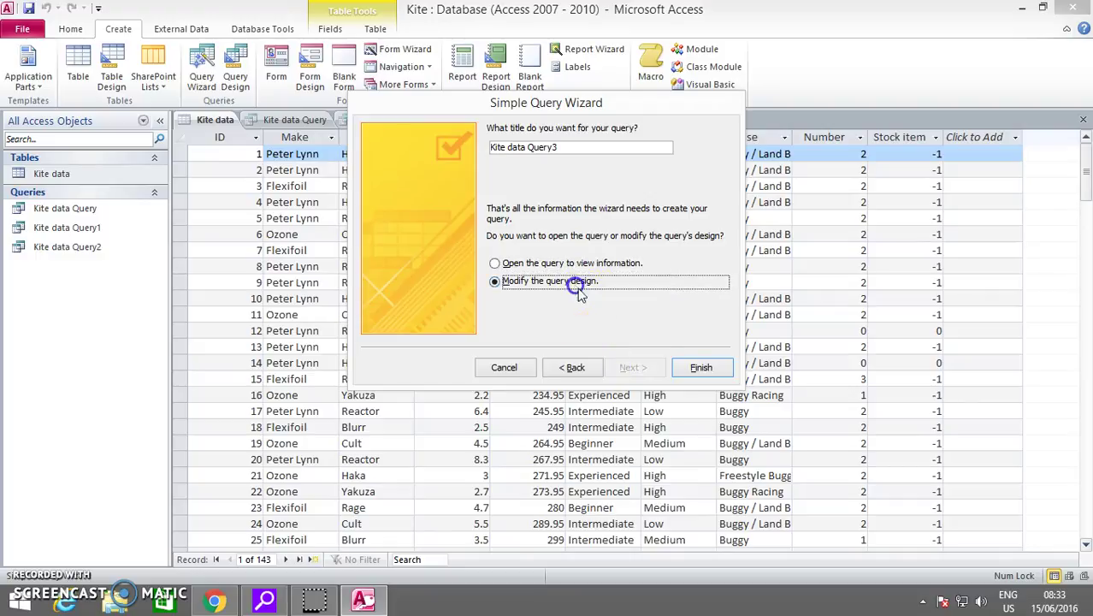
click(701, 367)
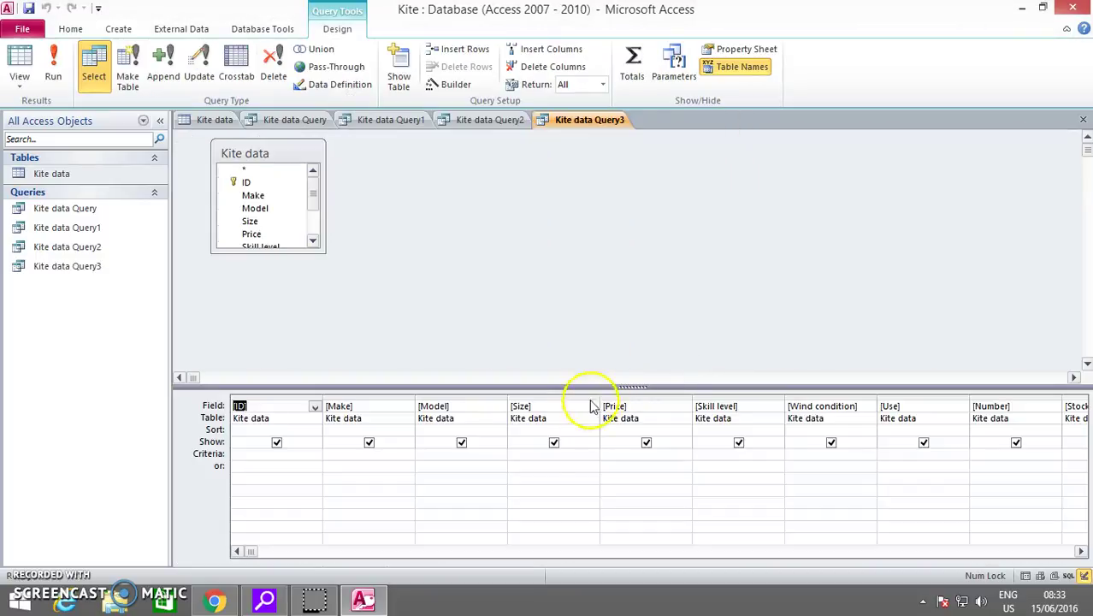
Set the Size criterion to >=15 in Kite data Query3 and run the query.
click(516, 456)
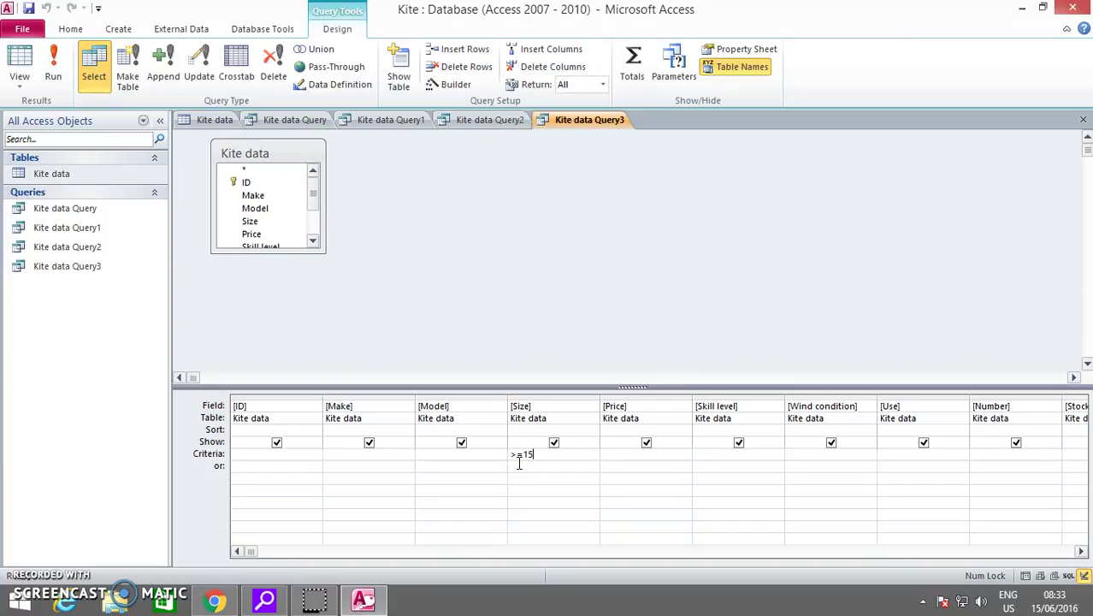
click(54, 77)
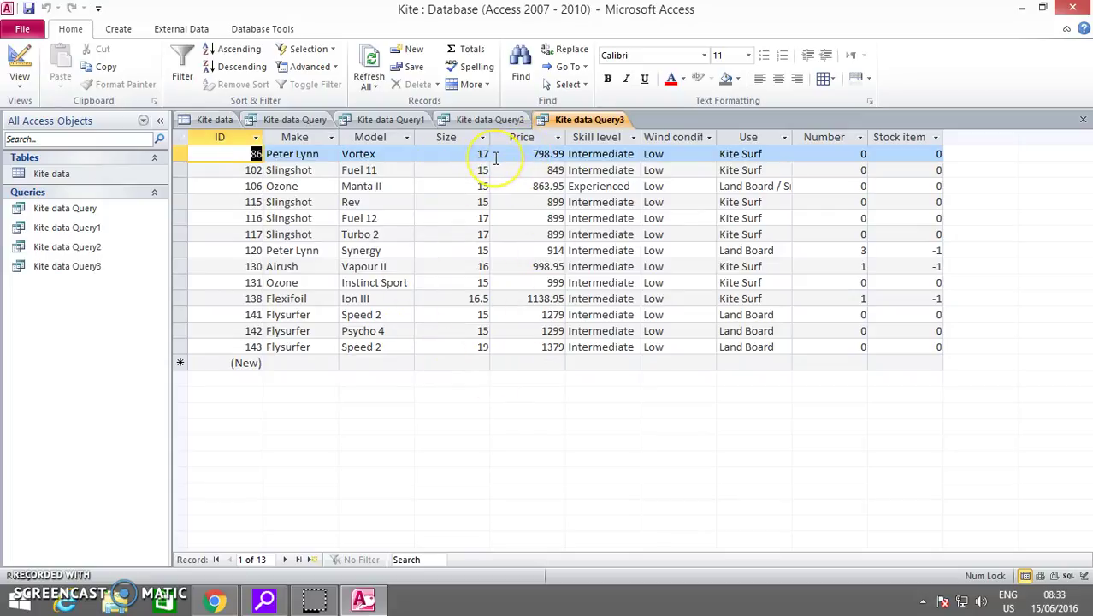
Create a fifth detail query, Kite data Query4, with all fields of the Kite data table and open its design.
click(209, 118)
click(202, 68)
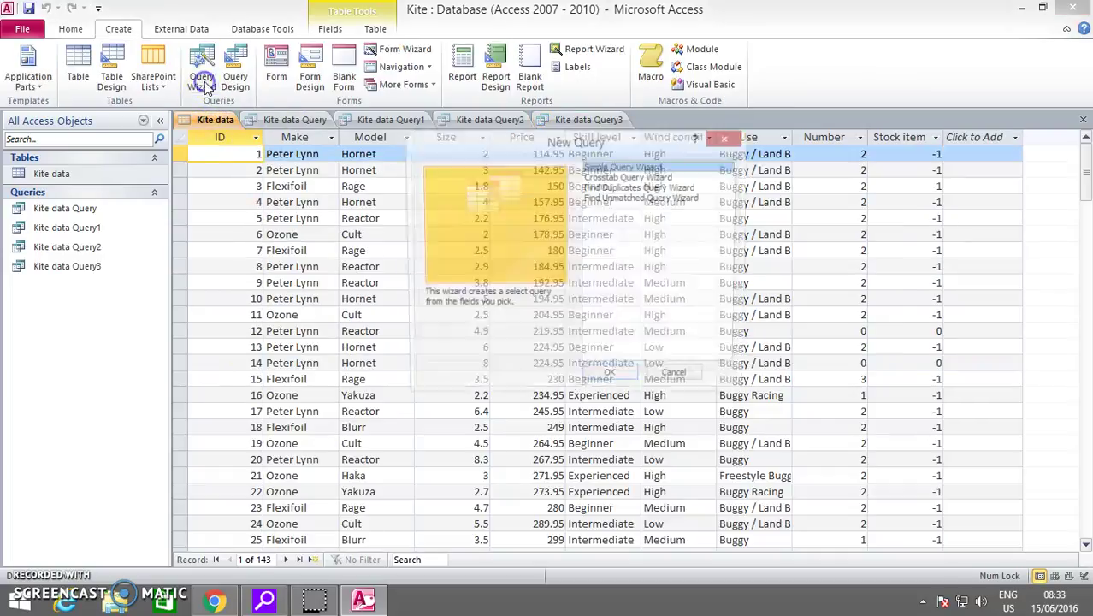
click(627, 379)
click(522, 282)
click(630, 367)
click(627, 370)
click(554, 285)
click(700, 367)
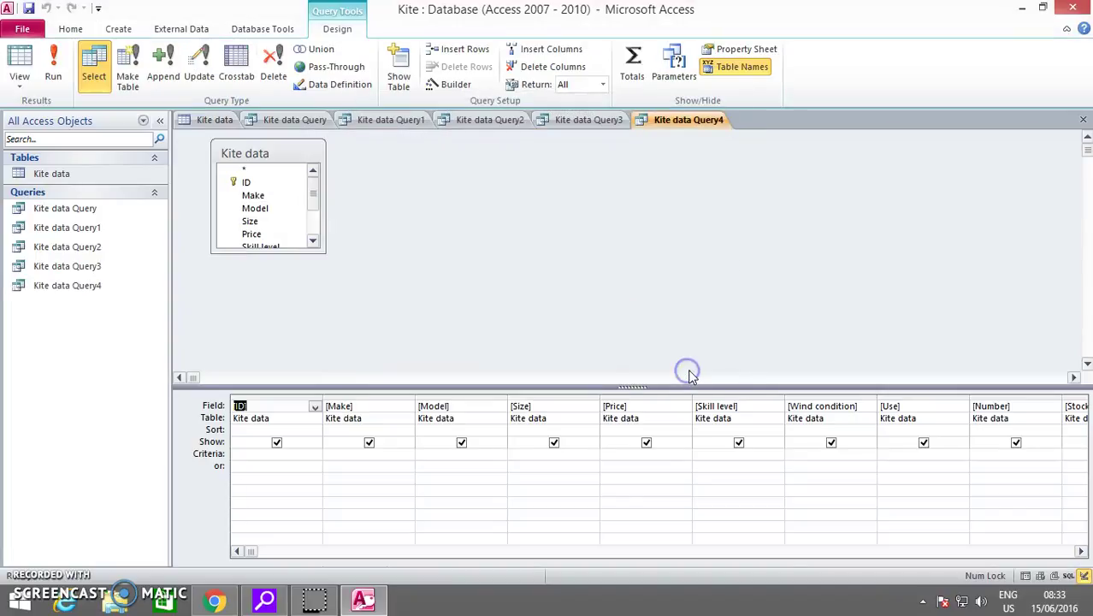
Restrict Kite data Query4 to kites of size 3 or smaller with a Size criterion and run the query.
click(521, 457)
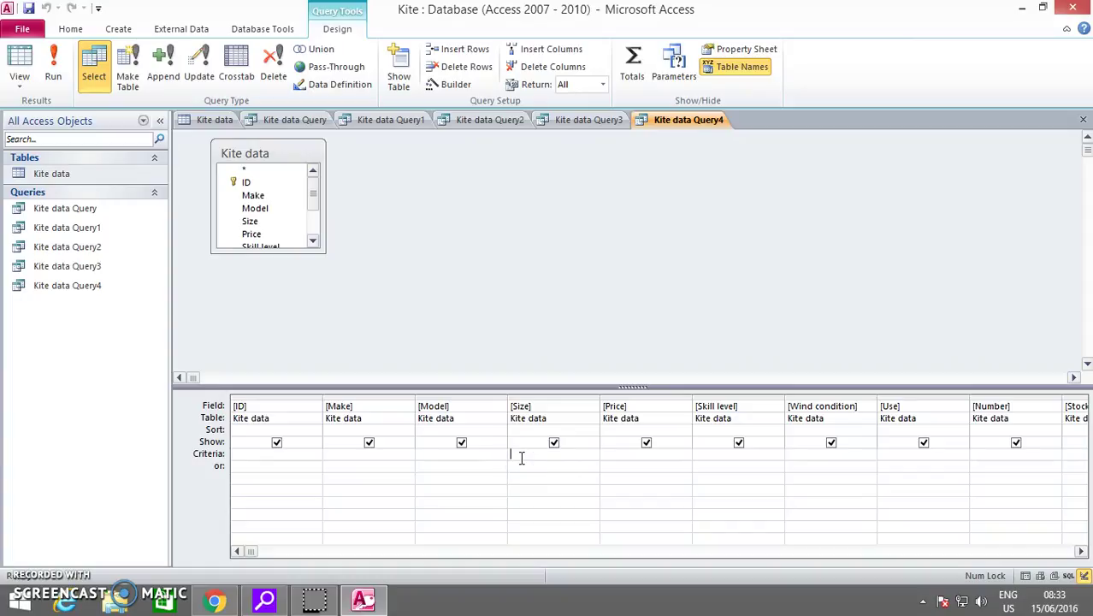
click(535, 453)
click(46, 77)
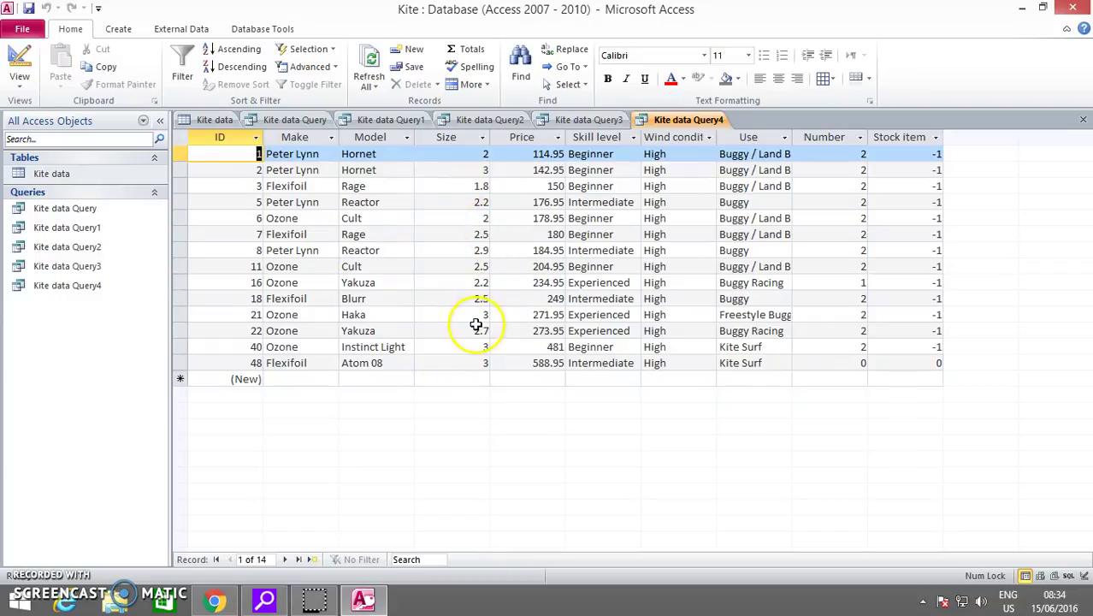
Close all open tables and queries, saving the query design changes, and exit Access.
right_click(285, 124)
click(298, 166)
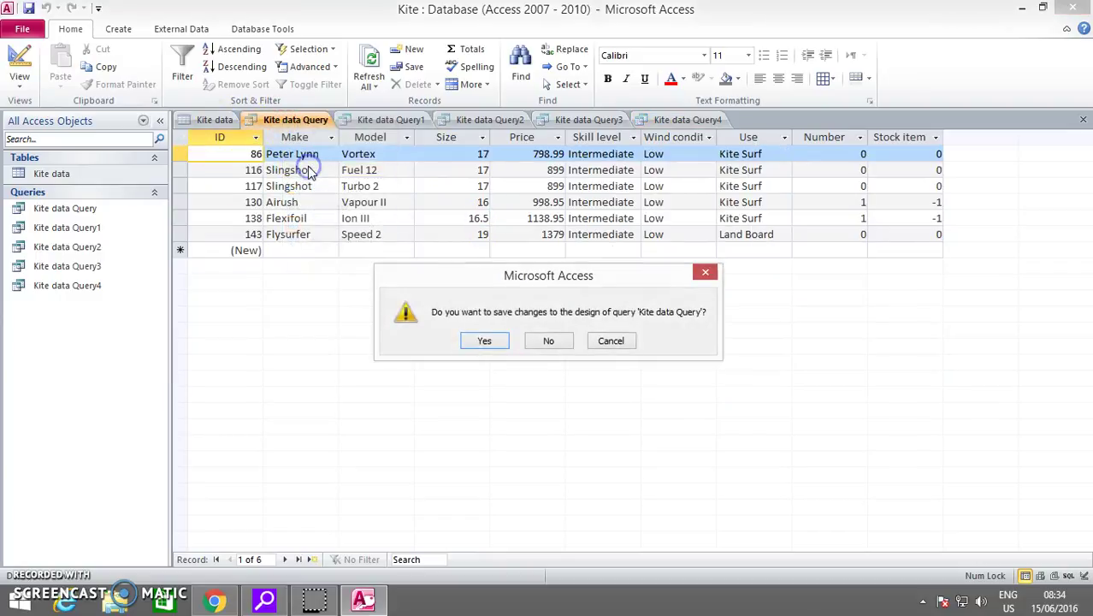
click(484, 340)
click(484, 340)
click(483, 340)
click(483, 341)
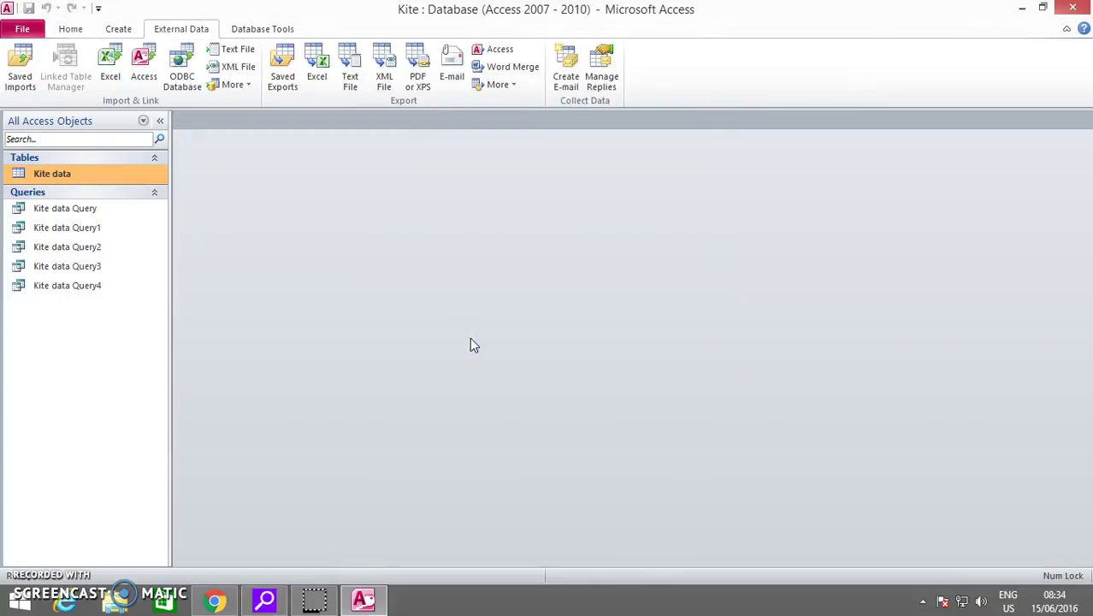
click(1073, 9)
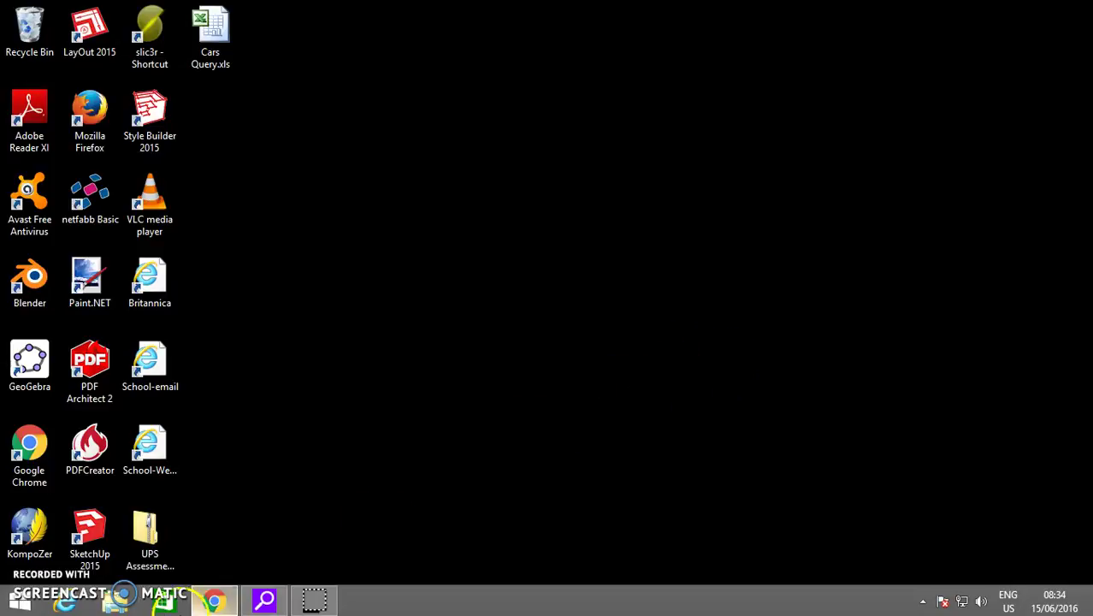
click(19, 601)
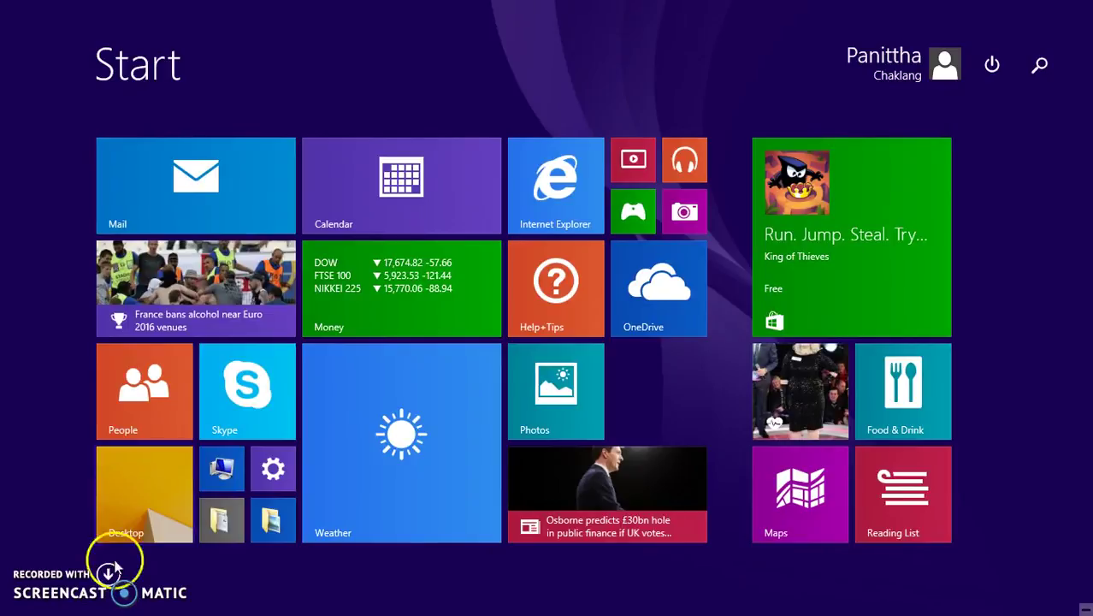
click(161, 459)
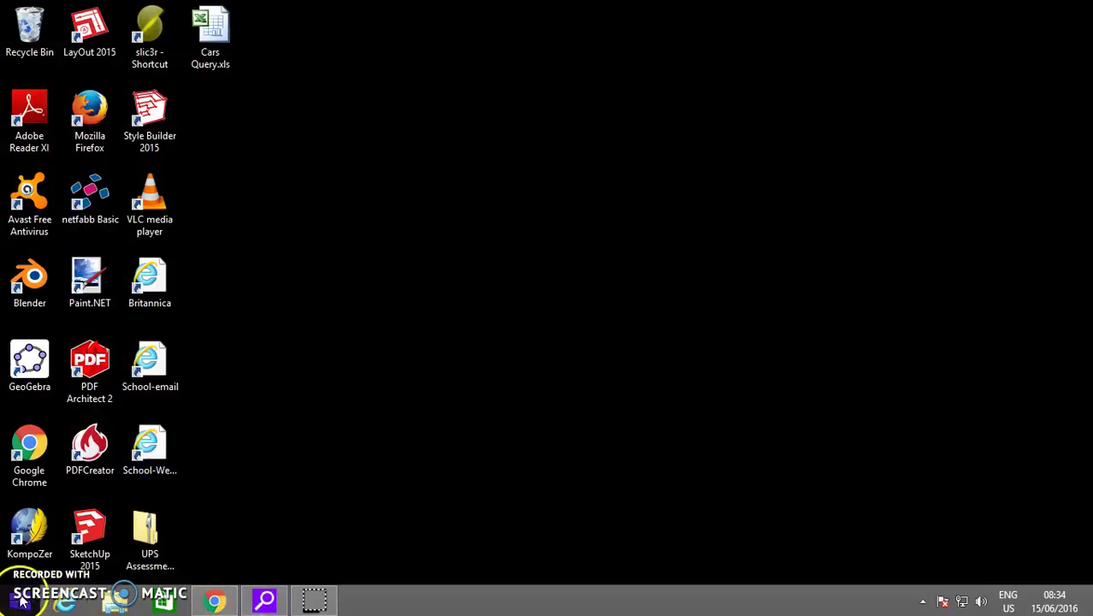
Switch to Chrome, search for "gmail" in a new tab and open the Gmail site.
click(212, 602)
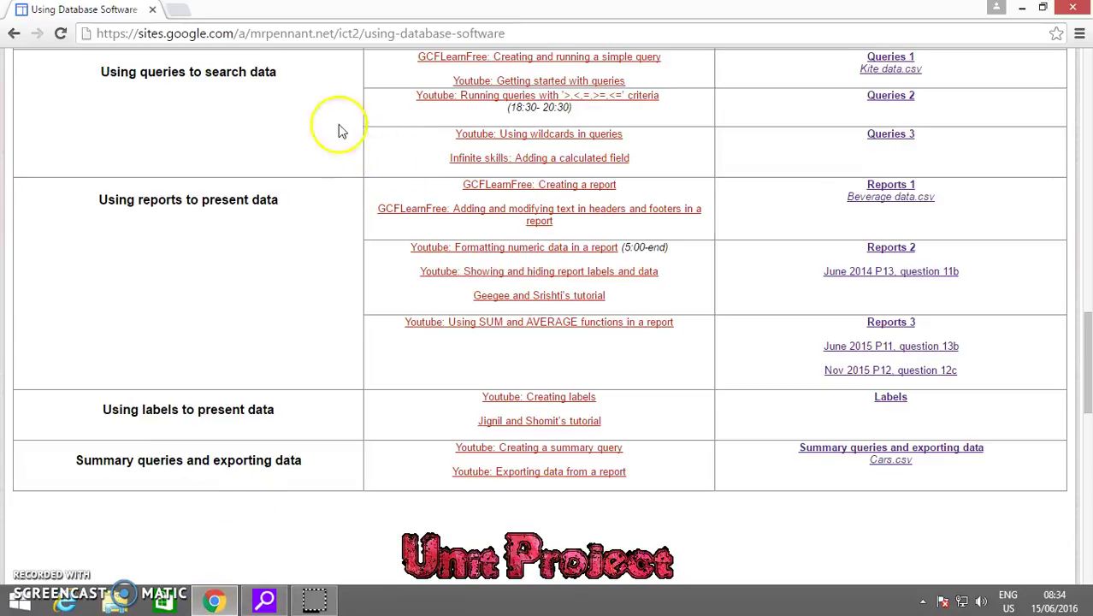
click(177, 11)
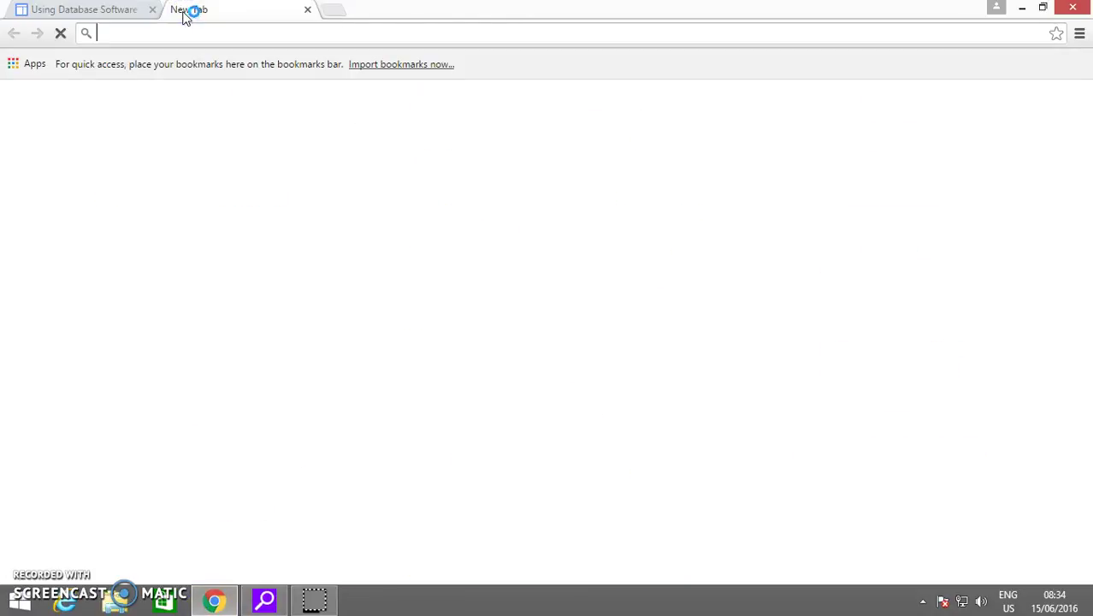
text(gmail)
key(Return)
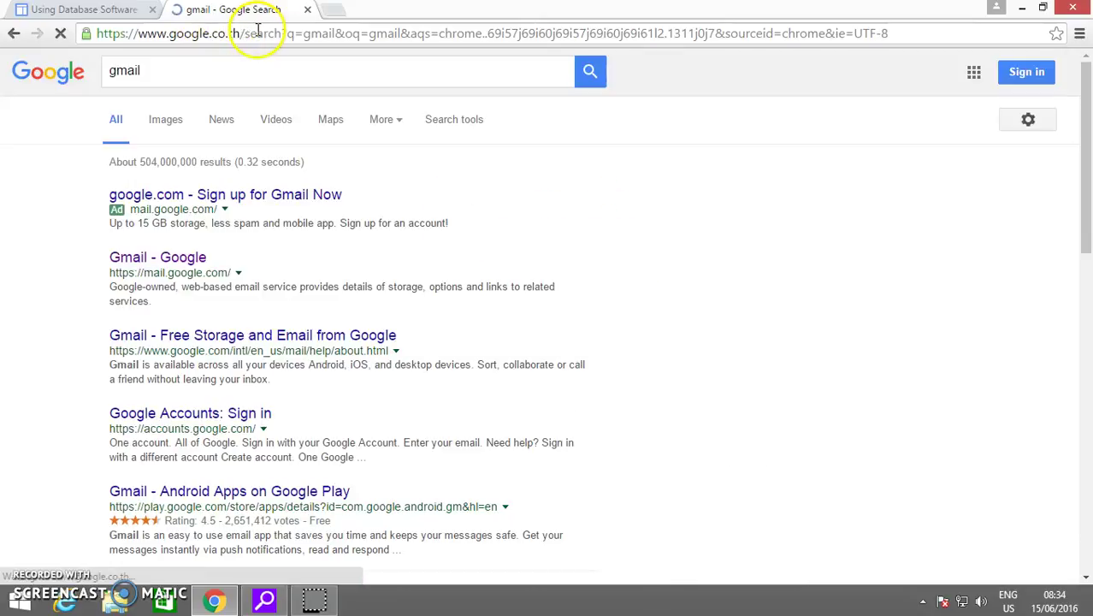
click(175, 264)
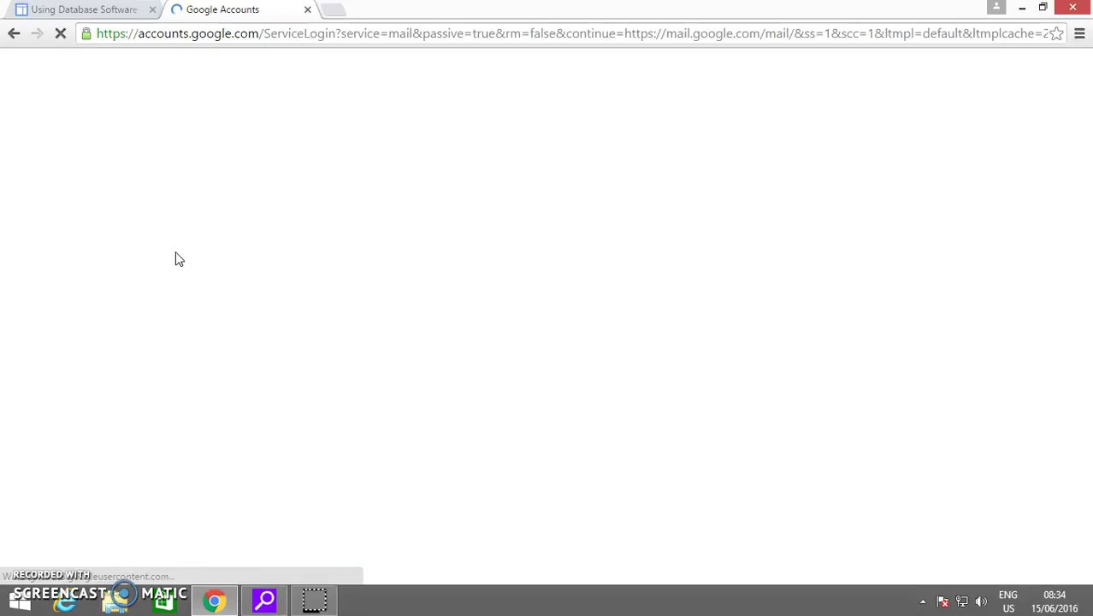
Choose the first listed Google account and sign in to Gmail with the account password.
click(495, 176)
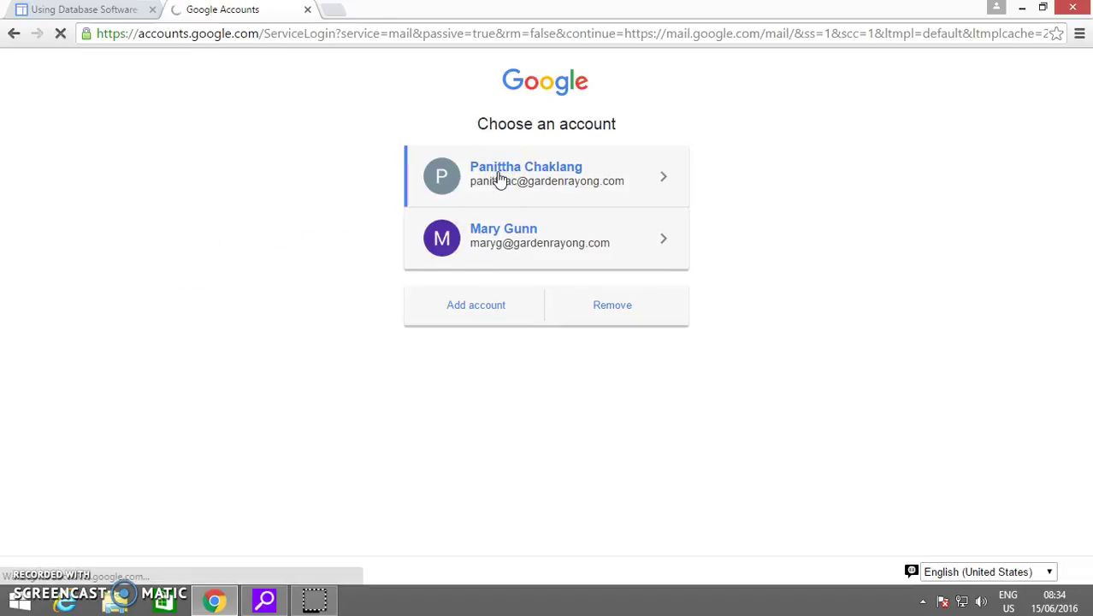
click(507, 377)
text(•••)
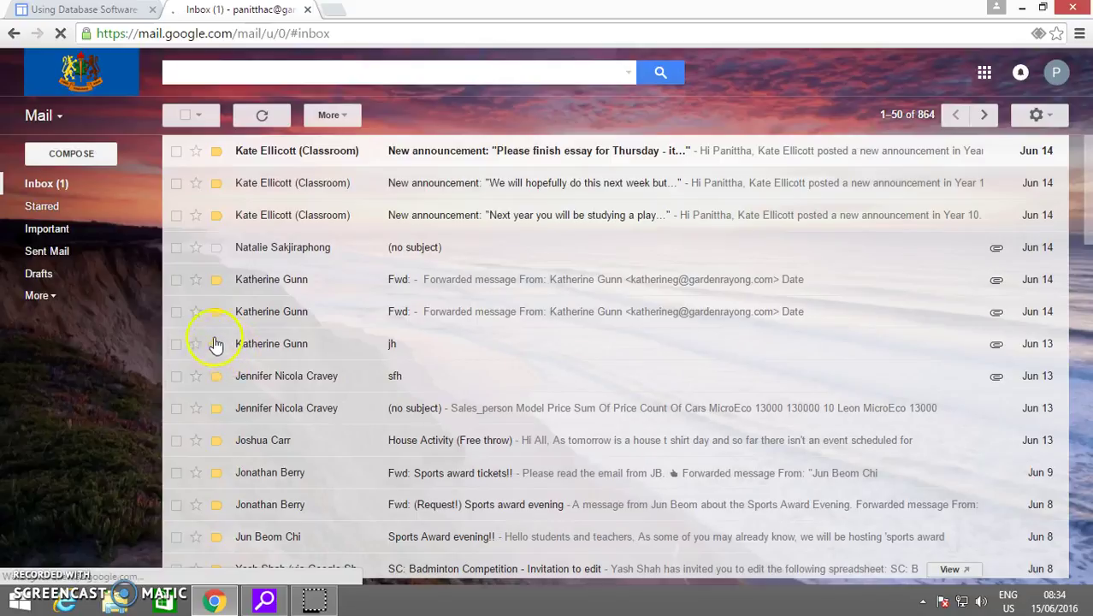
Compose a new message addressed to the suggested contact, with the subject "Screen cast".
click(90, 154)
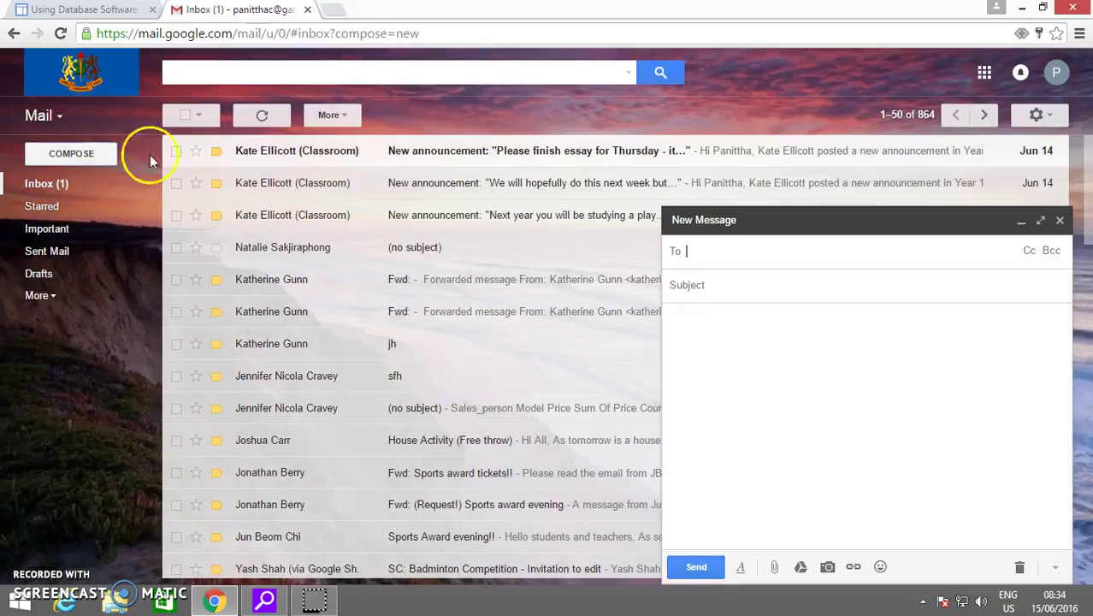
text(mary)
click(756, 281)
click(724, 285)
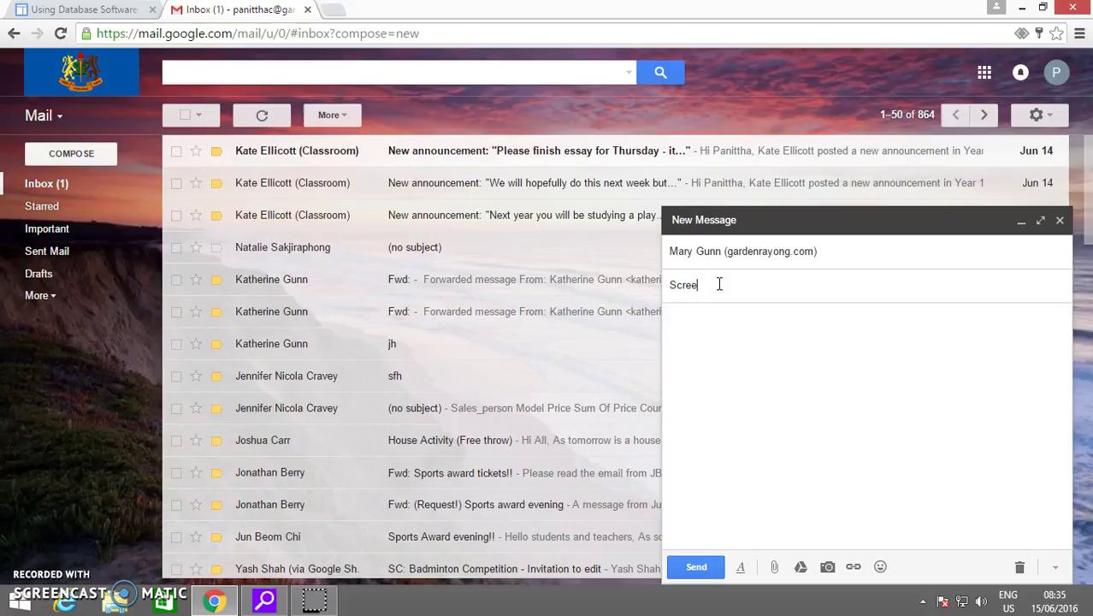
Attach Kite.accdb from the M: drive, send the message, and minimize the browser.
click(774, 566)
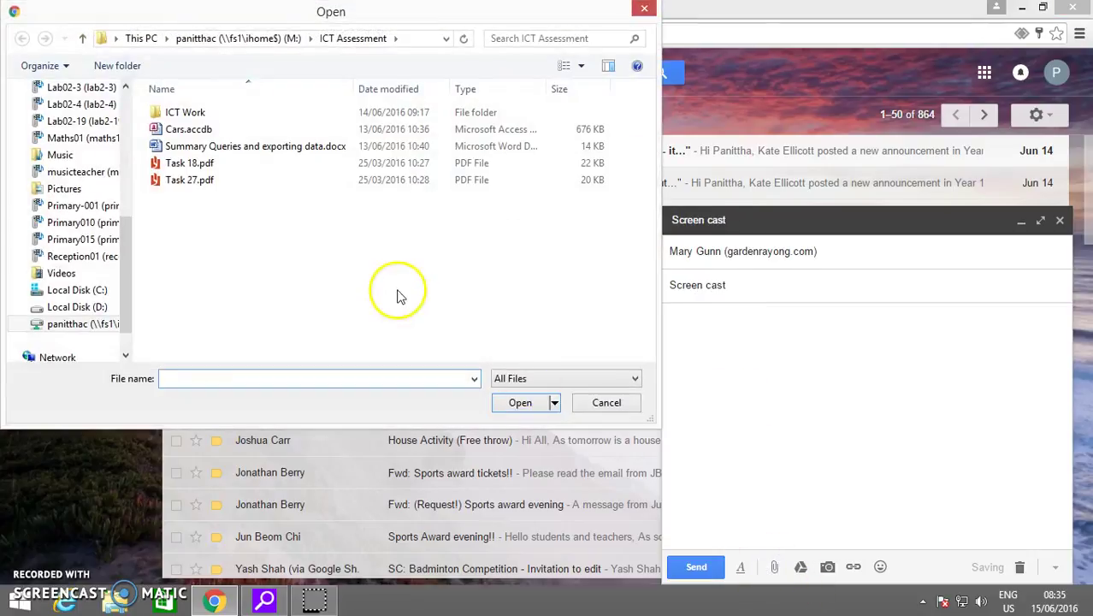
click(81, 323)
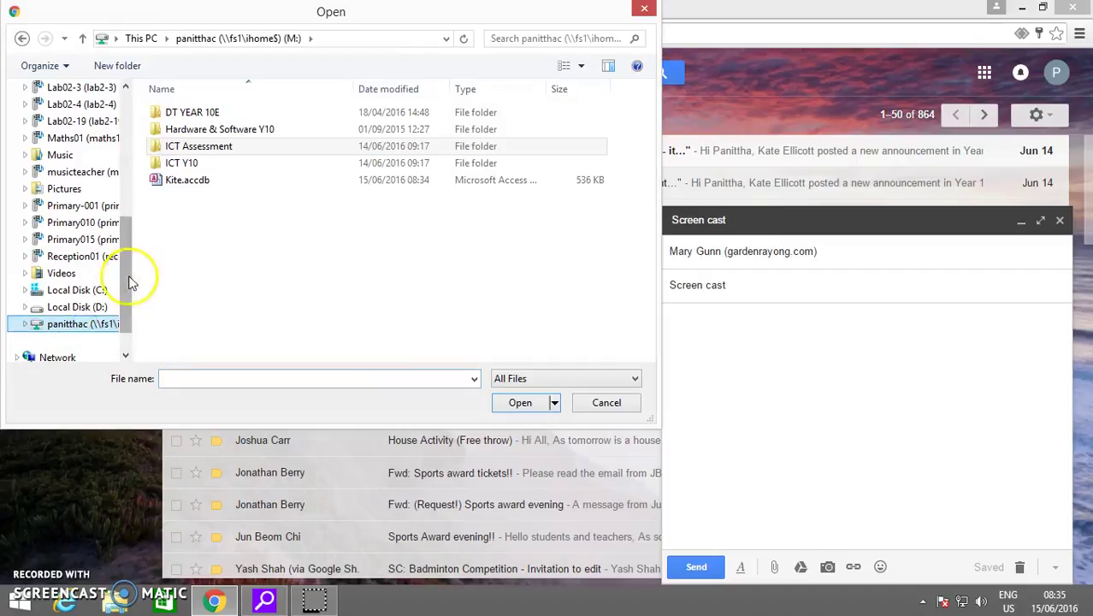
click(194, 180)
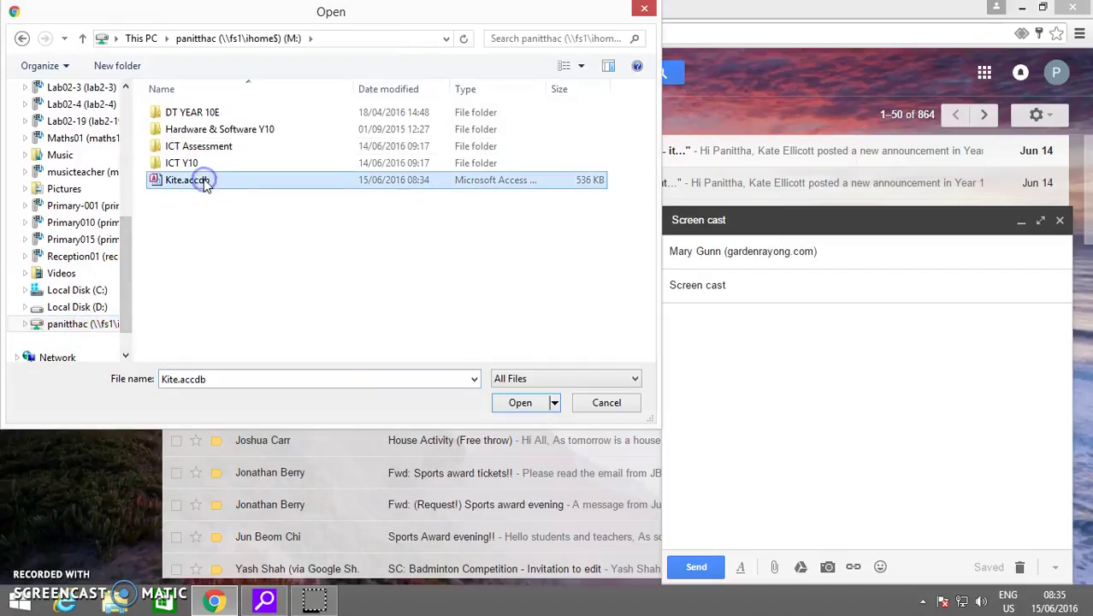
click(517, 403)
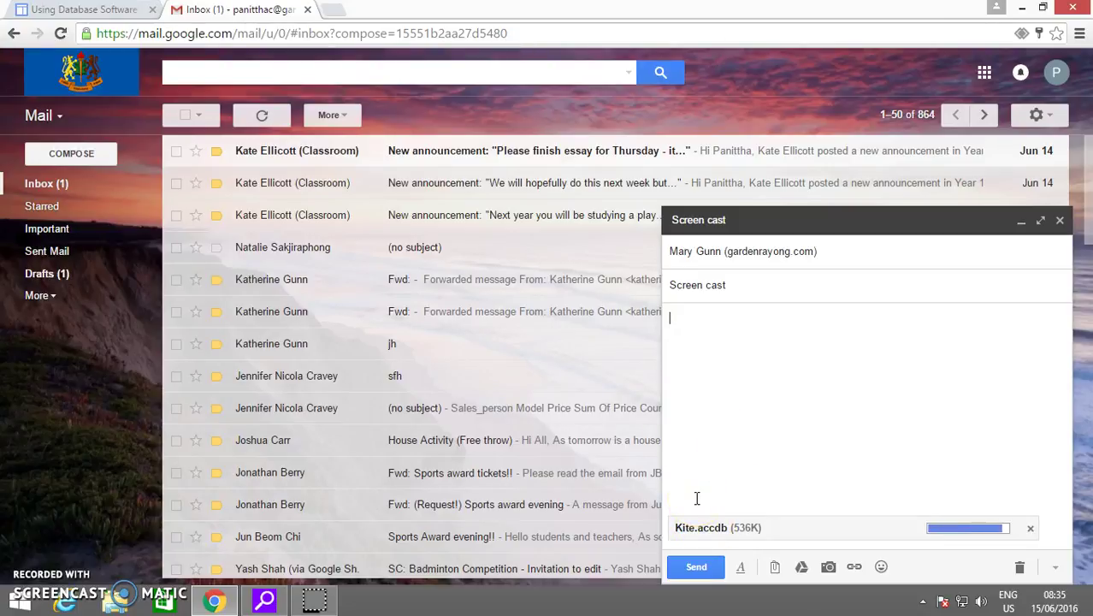
click(700, 568)
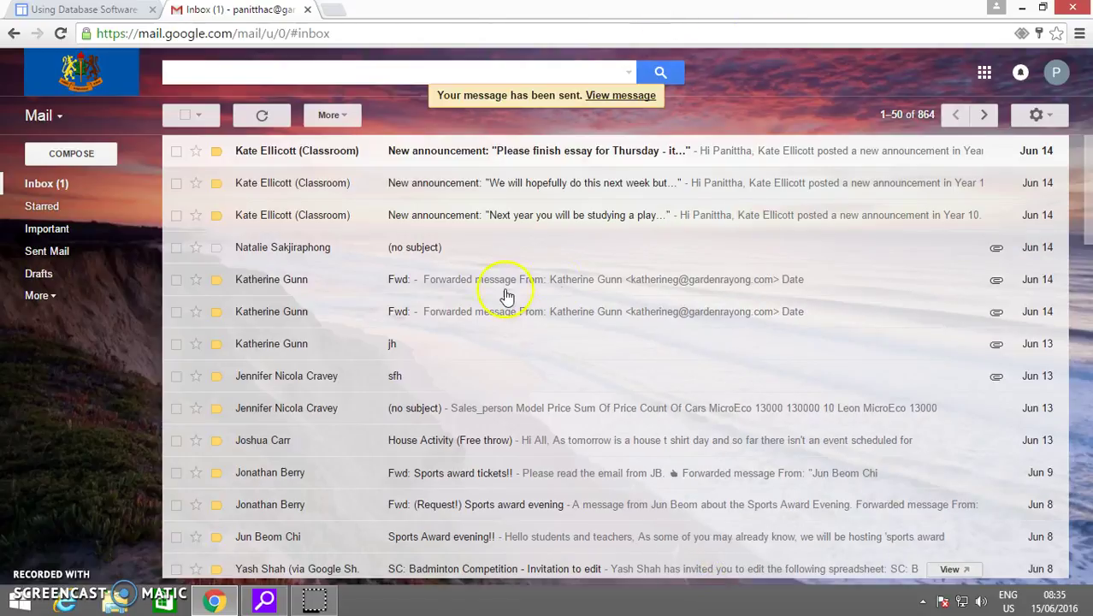
click(1019, 8)
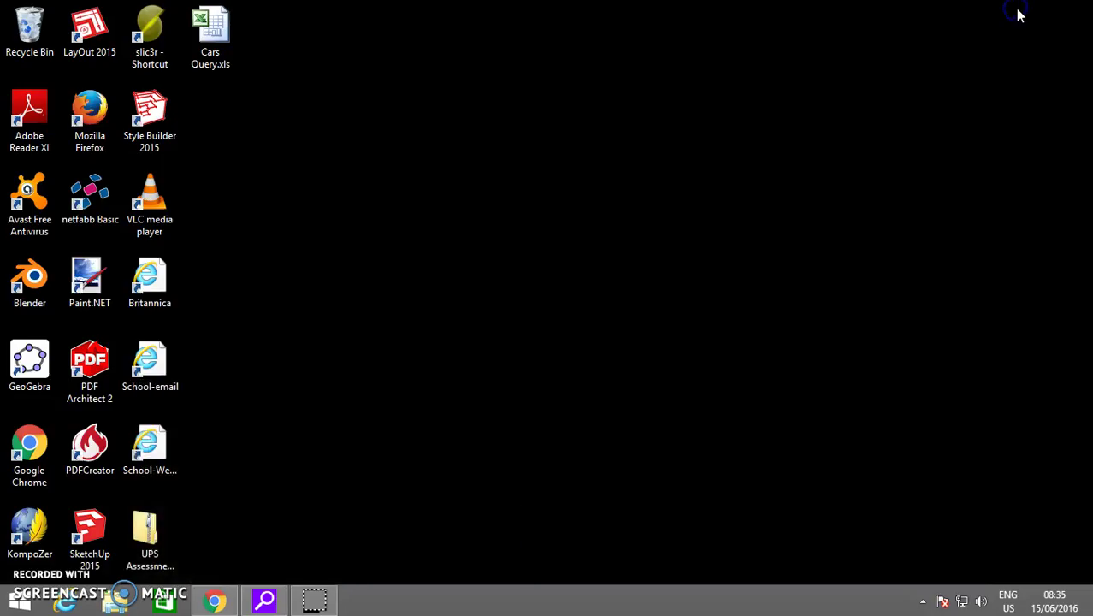